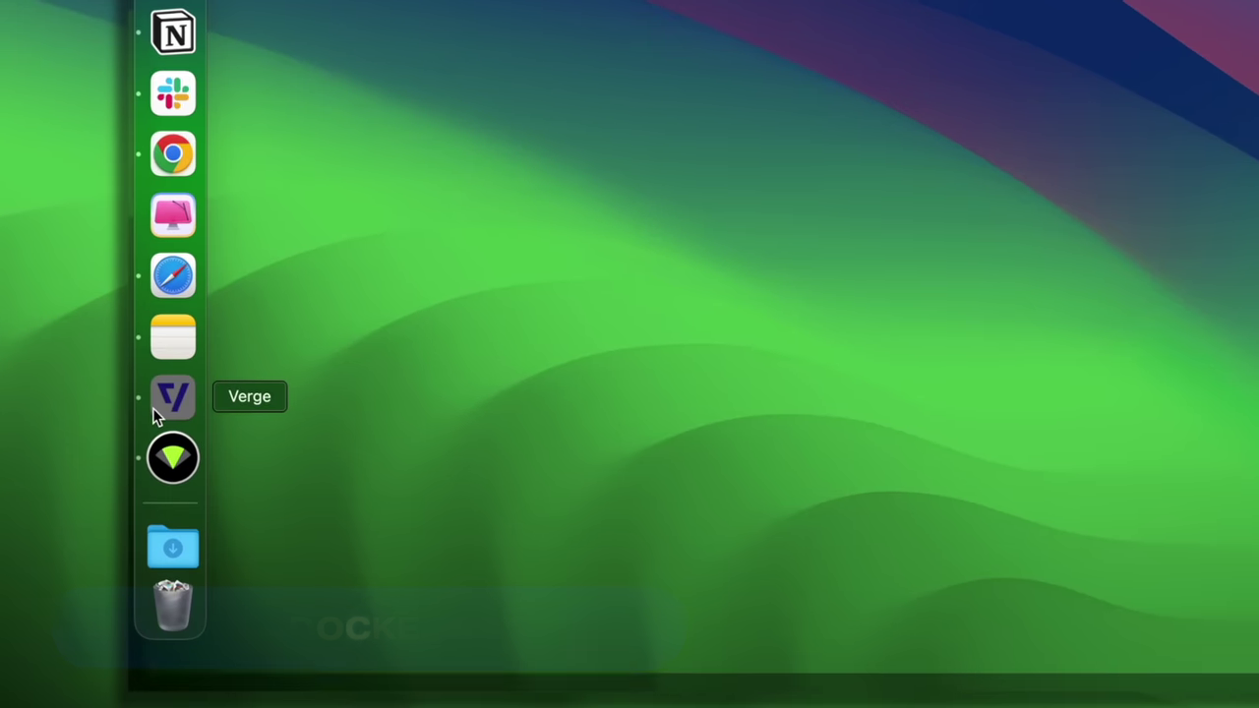
Step: Open the Verge web app from the Dock, look through its front page, and close its window
{"action": "left_click", "coordinate": [126, 522]}
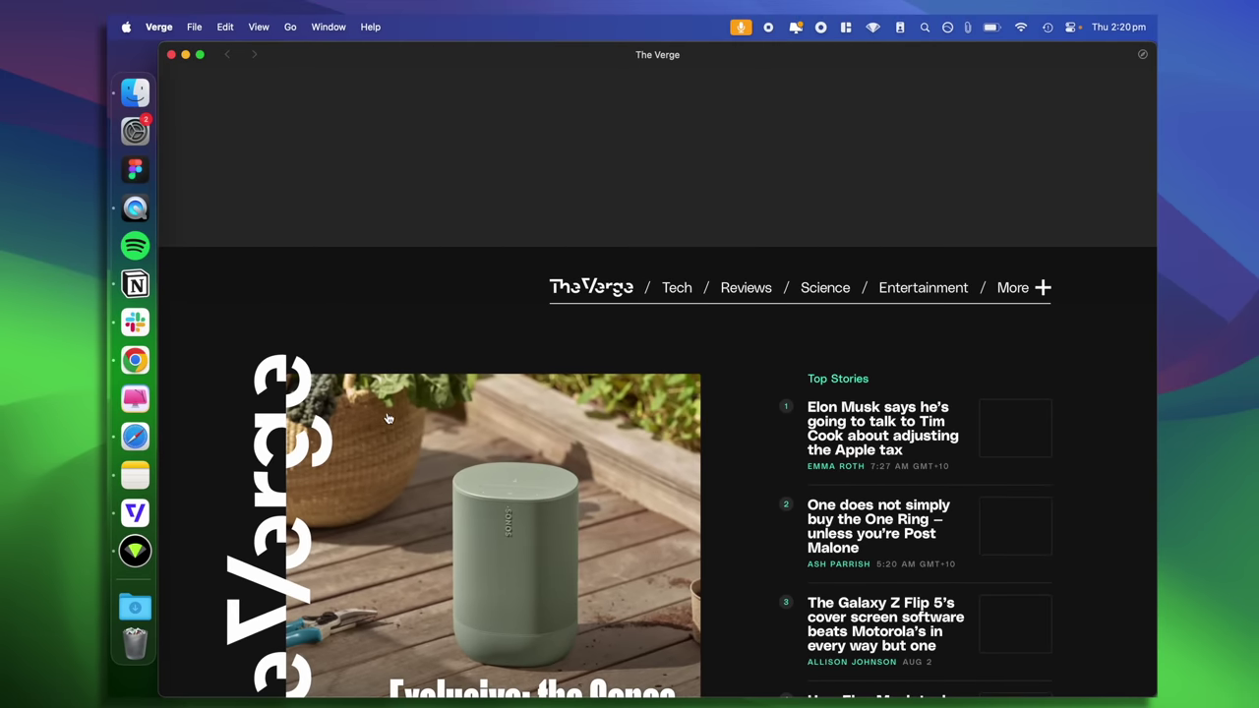
{"action": "scroll", "coordinate": [418, 339], "scroll_direction": "down", "scroll_amount": 3}
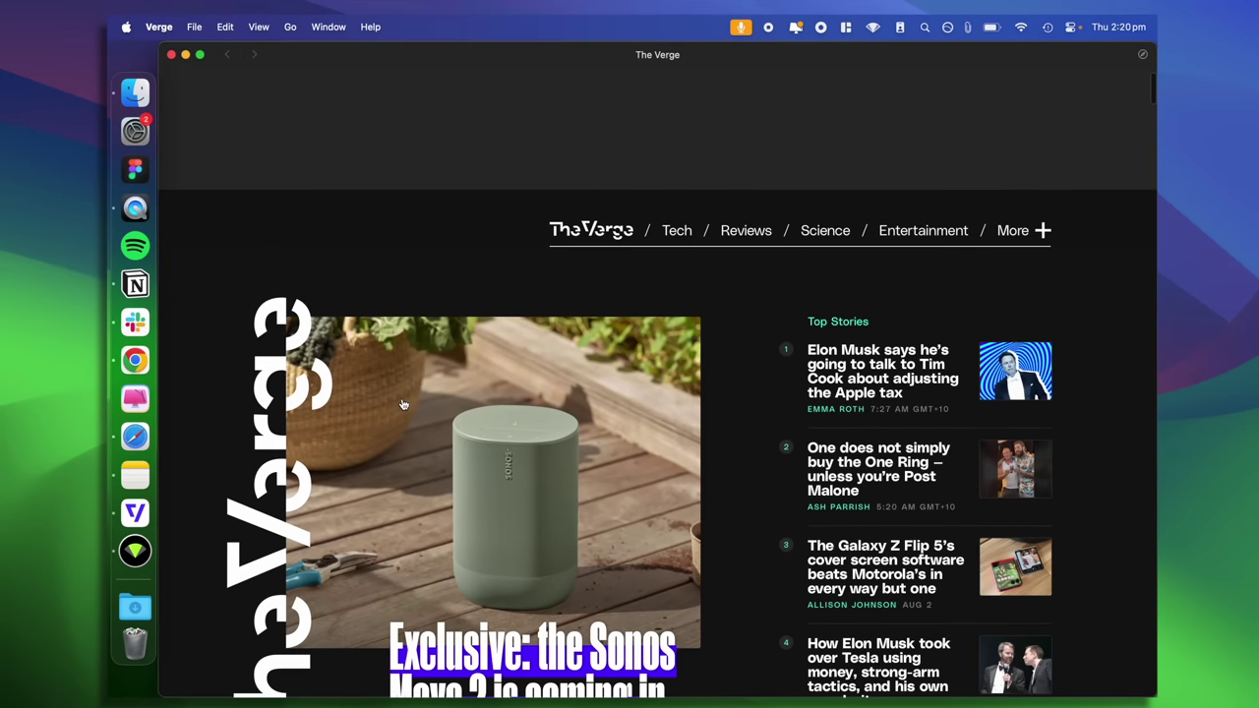
{"action": "scroll", "coordinate": [418, 338], "scroll_direction": "down", "scroll_amount": 3}
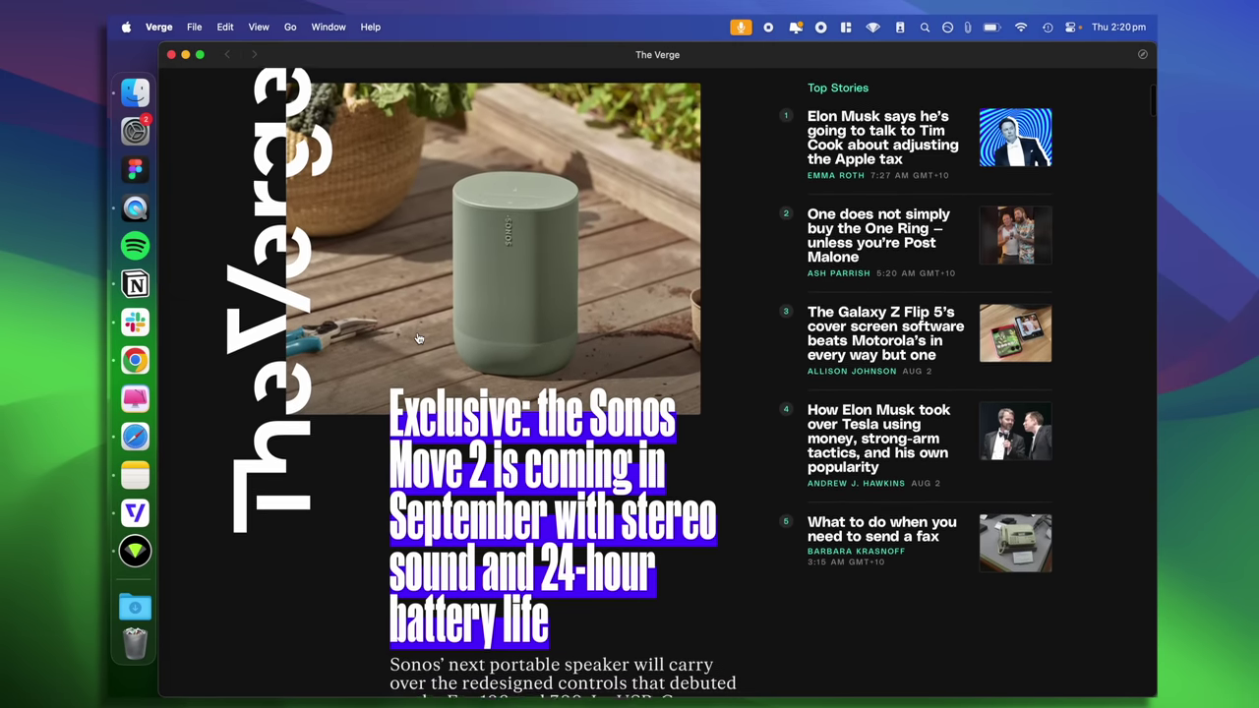
{"action": "scroll", "coordinate": [295, 369], "scroll_direction": "down", "scroll_amount": 3}
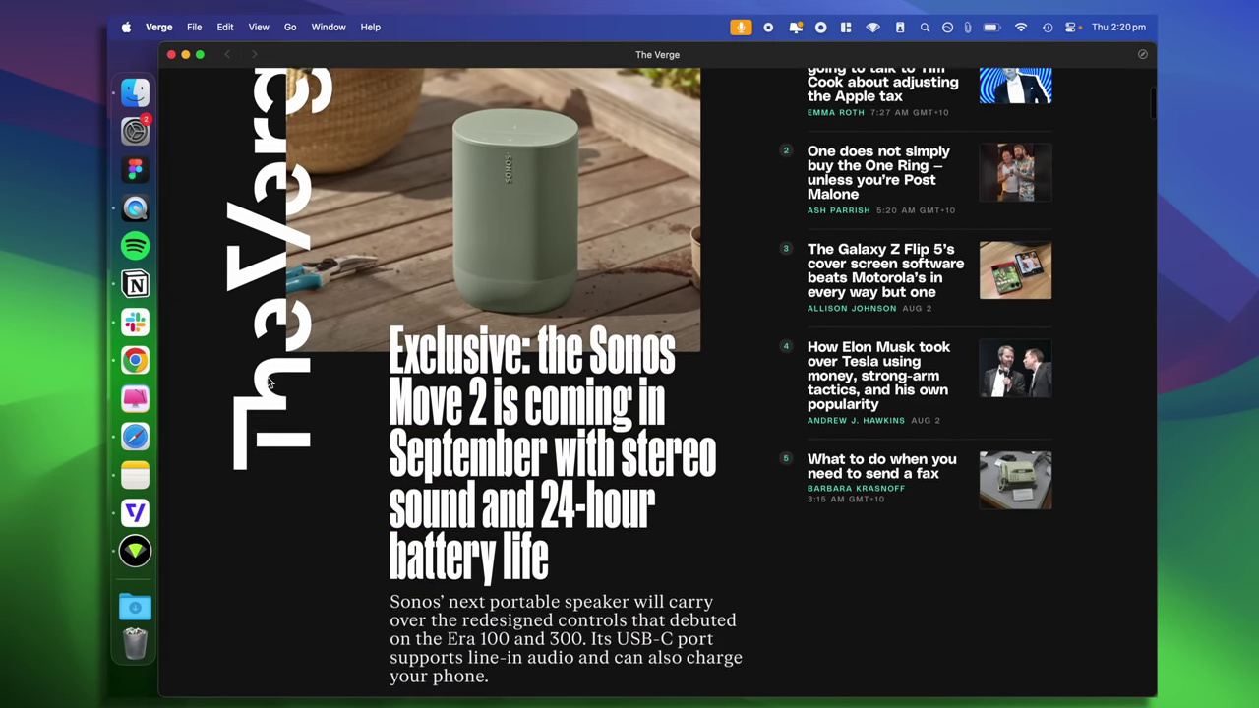
{"action": "scroll", "coordinate": [237, 388], "scroll_direction": "down", "scroll_amount": 1}
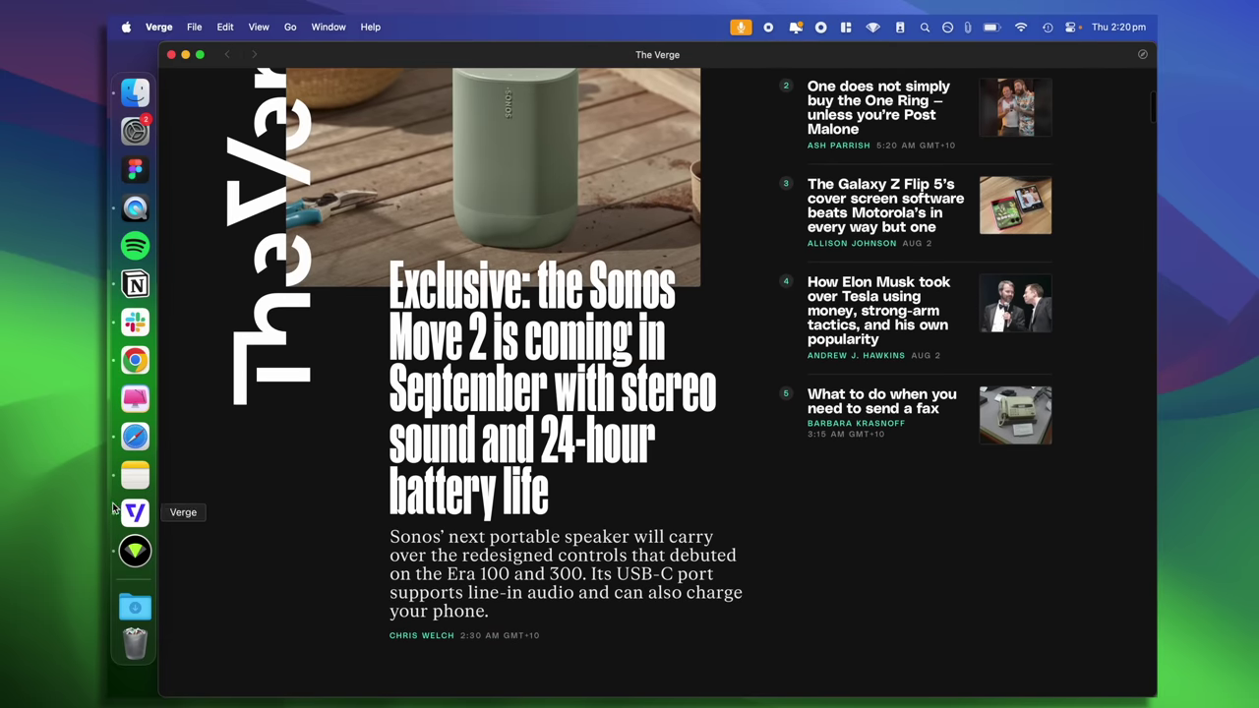
{"action": "left_click", "coordinate": [169, 54]}
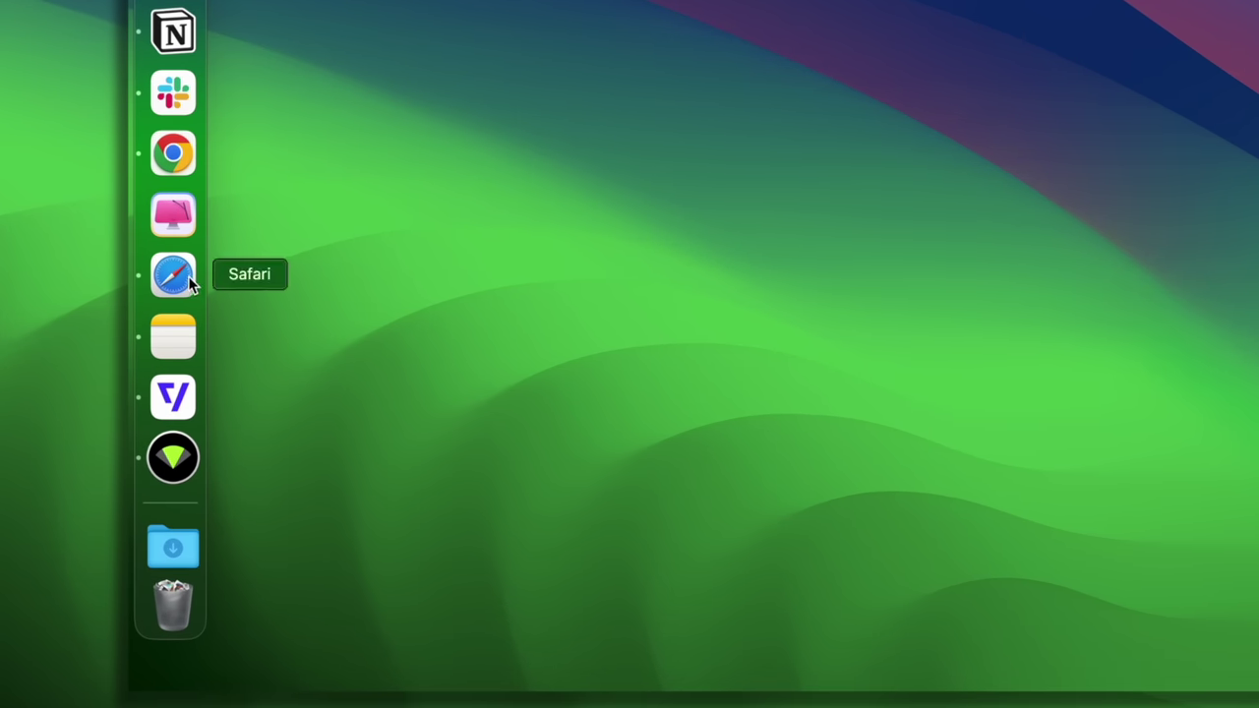
Step: Switch to Safari and add the creator's personal website to the Dock as a web app named AEZ
{"action": "left_click", "coordinate": [187, 278]}
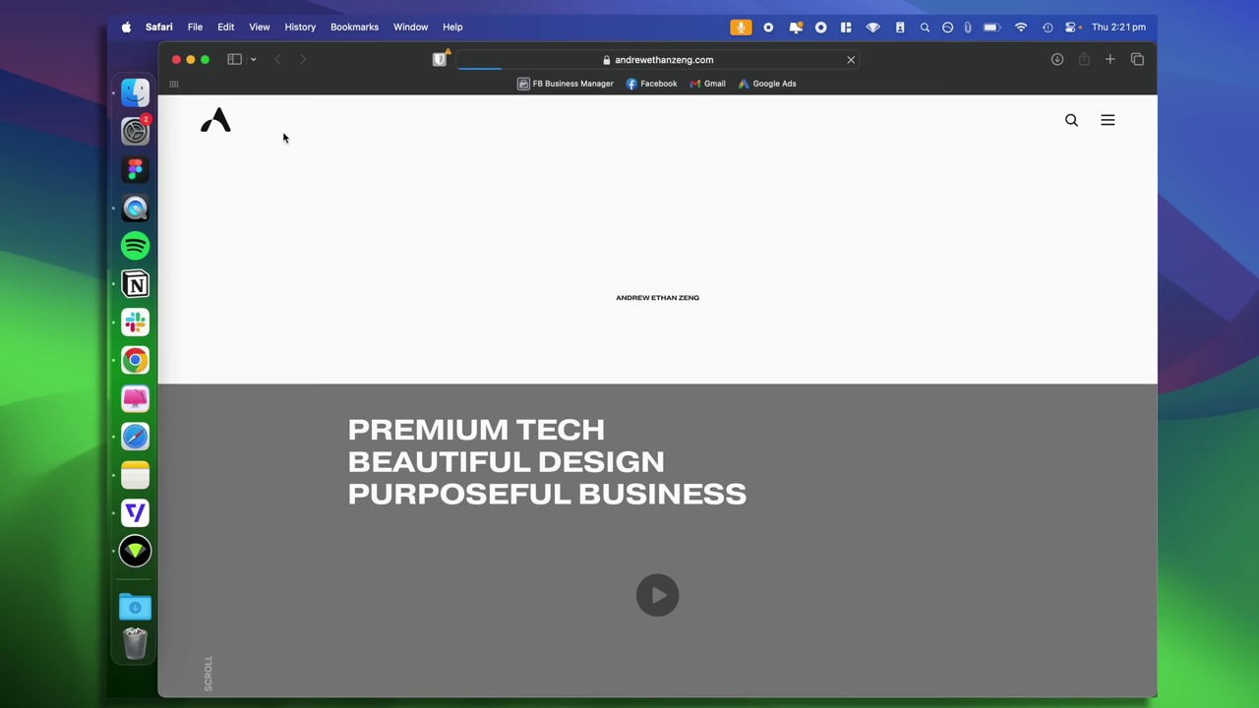
{"action": "left_click", "coordinate": [196, 27]}
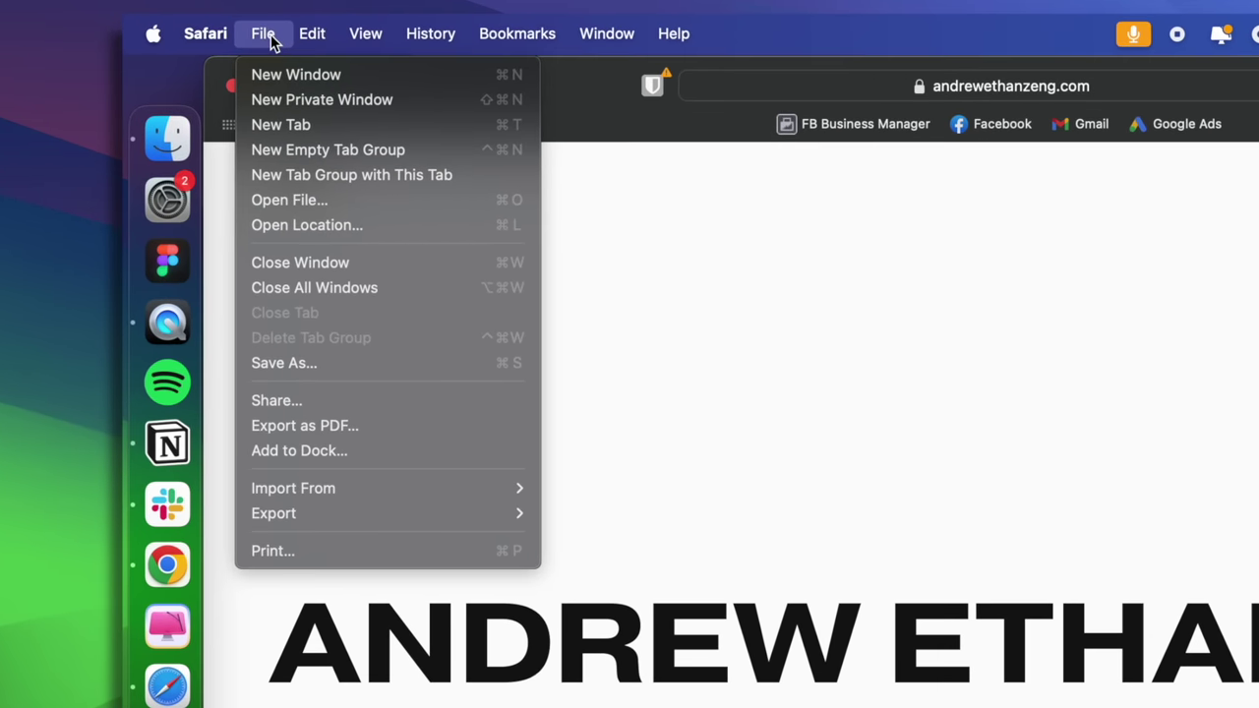
{"action": "left_click", "coordinate": [289, 451]}
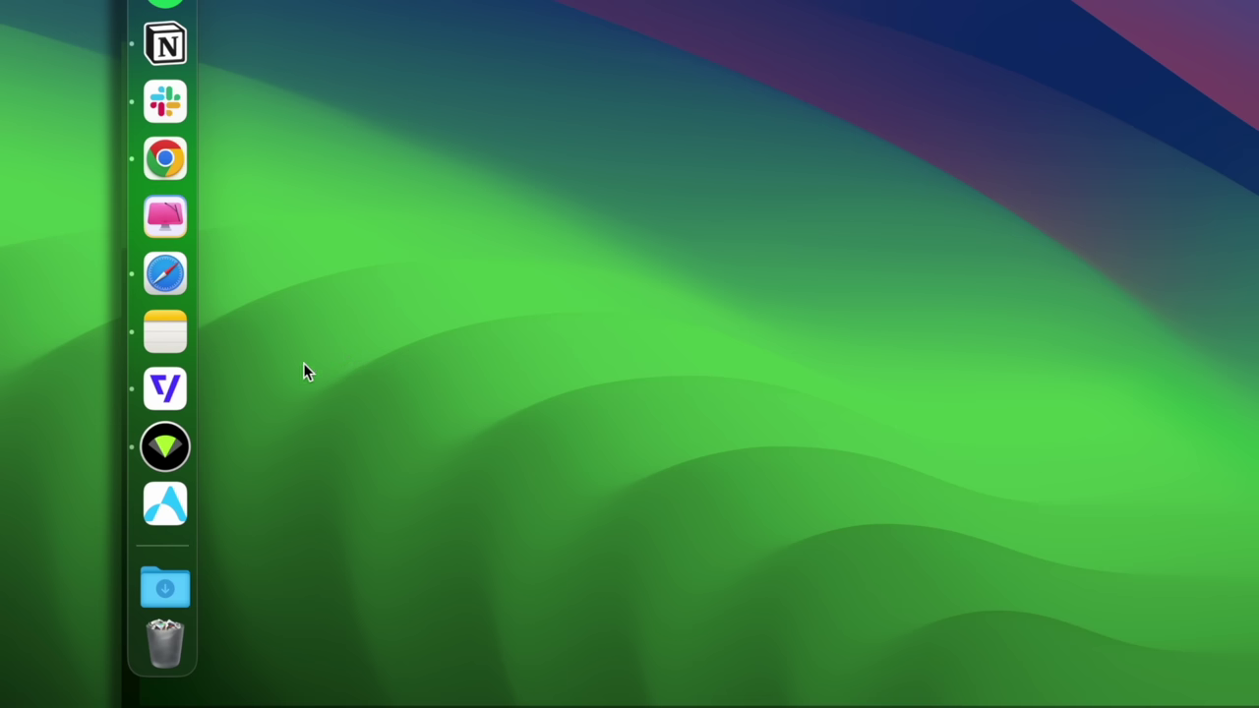
Step: Launch the AEZ web app from the Dock and look through its home page to the Latest Articles section
{"action": "left_click", "coordinate": [165, 504]}
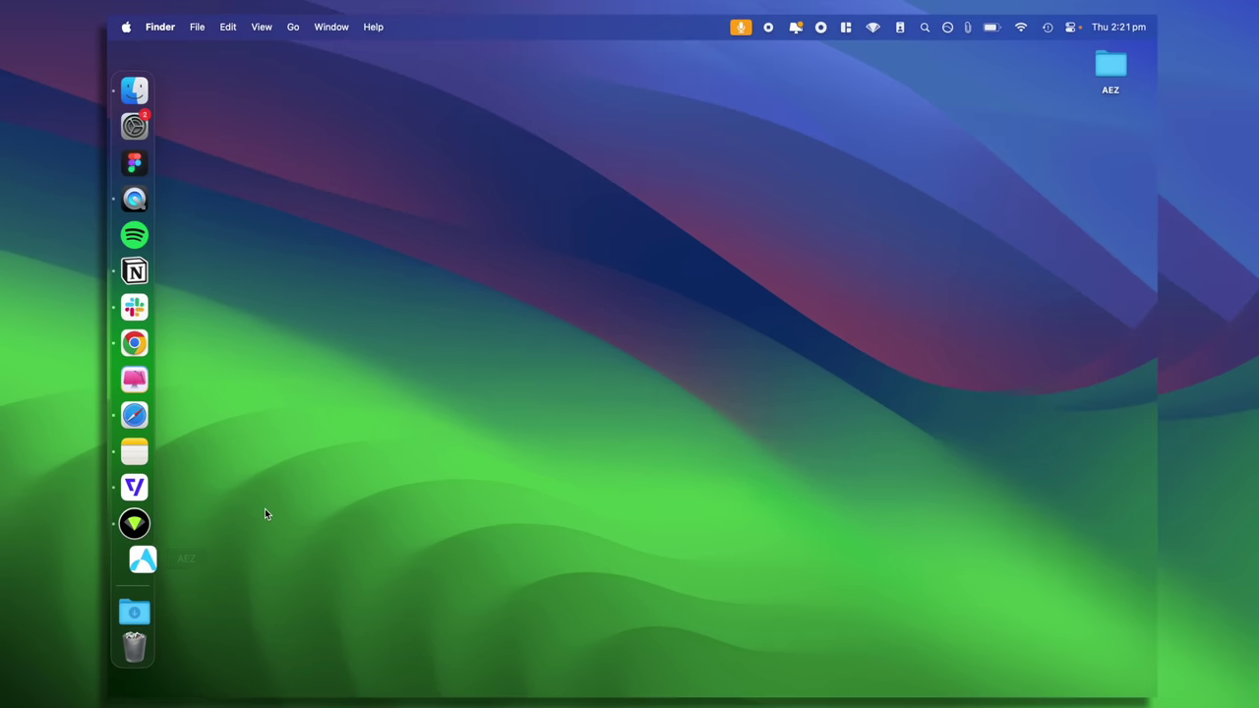
{"action": "scroll", "coordinate": [454, 316], "scroll_direction": "down", "scroll_amount": 4}
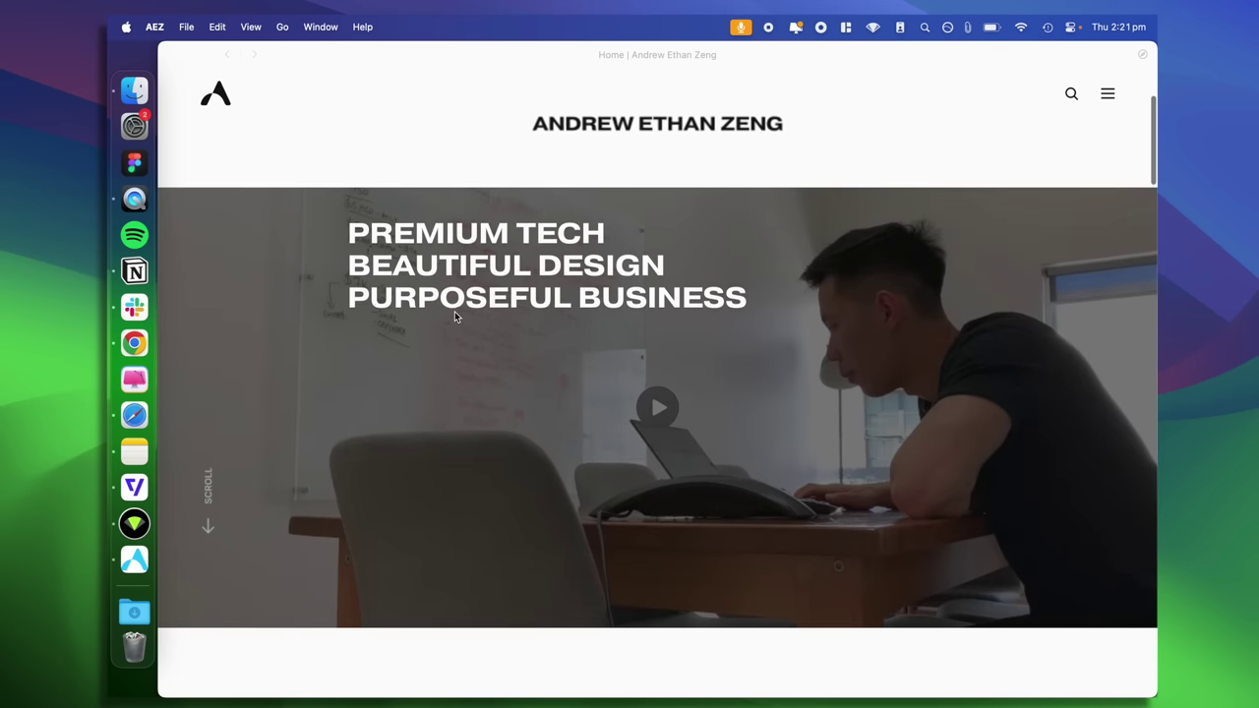
{"action": "scroll", "coordinate": [454, 317], "scroll_direction": "down", "scroll_amount": 2}
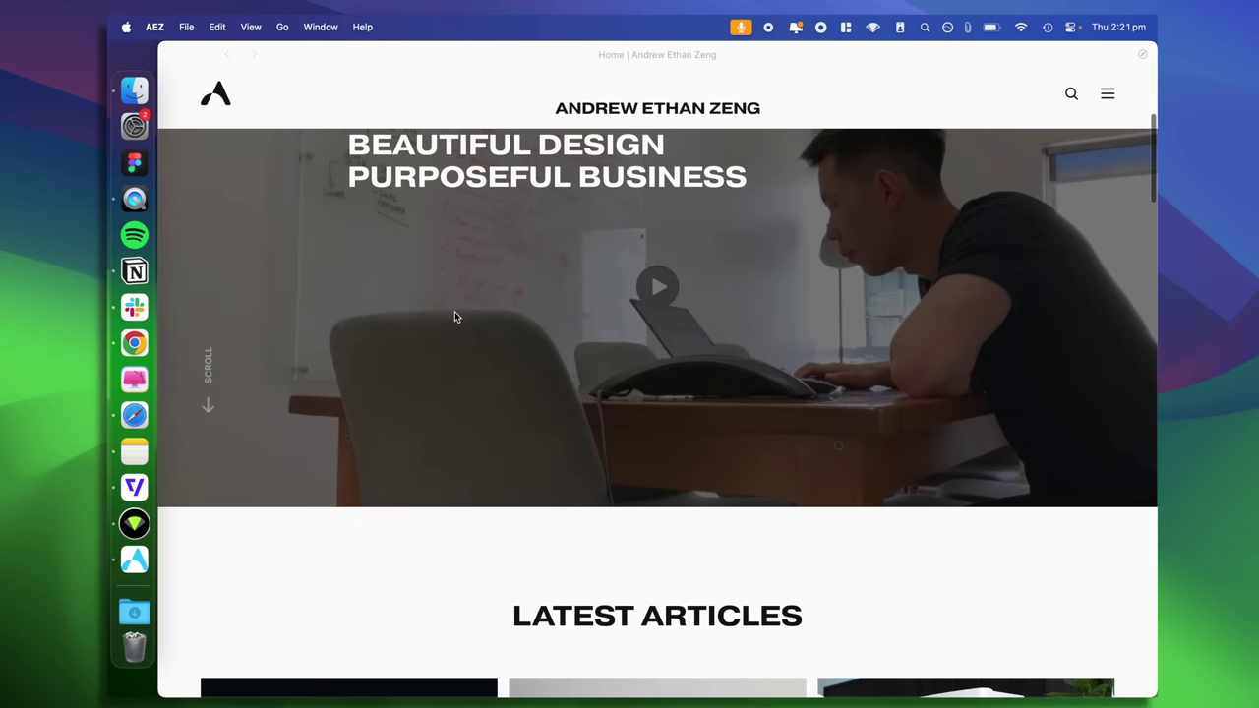
{"action": "scroll", "coordinate": [455, 317], "scroll_direction": "down", "scroll_amount": 3}
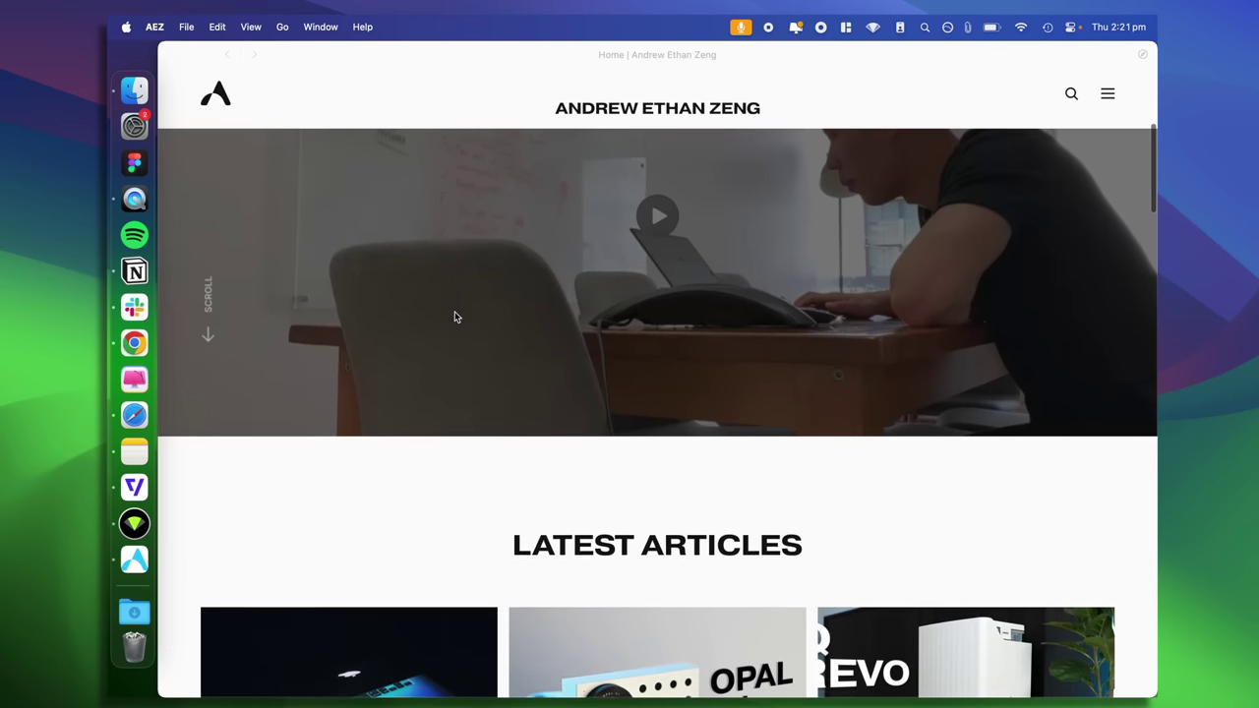
{"action": "scroll", "coordinate": [454, 316], "scroll_direction": "down", "scroll_amount": 2}
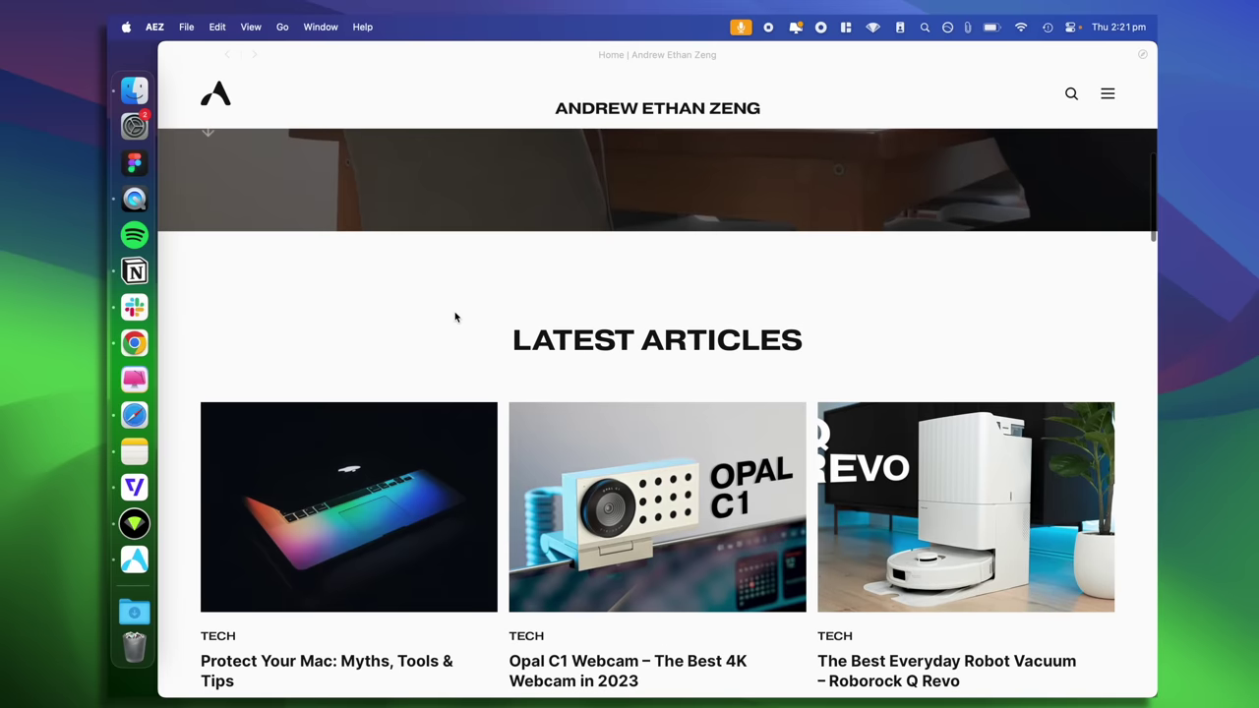
{"action": "scroll", "coordinate": [454, 316], "scroll_direction": "down", "scroll_amount": 2}
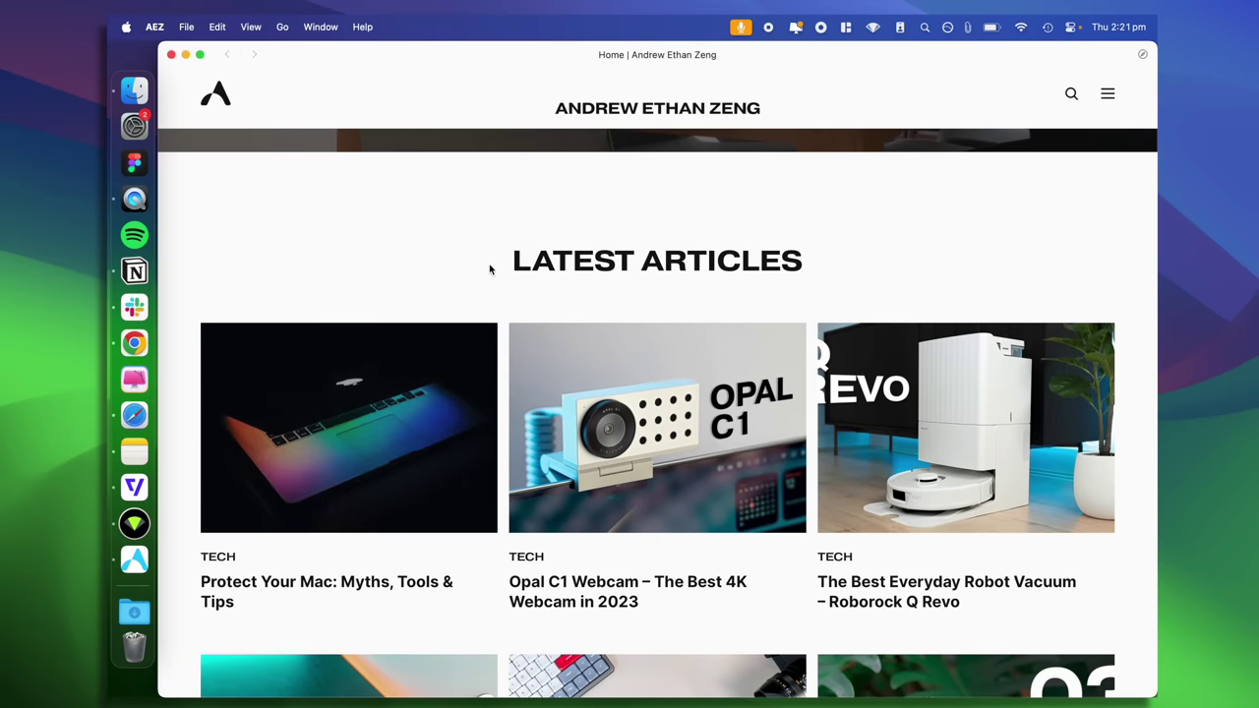
{"action": "scroll", "coordinate": [421, 335], "scroll_direction": "down", "scroll_amount": 1}
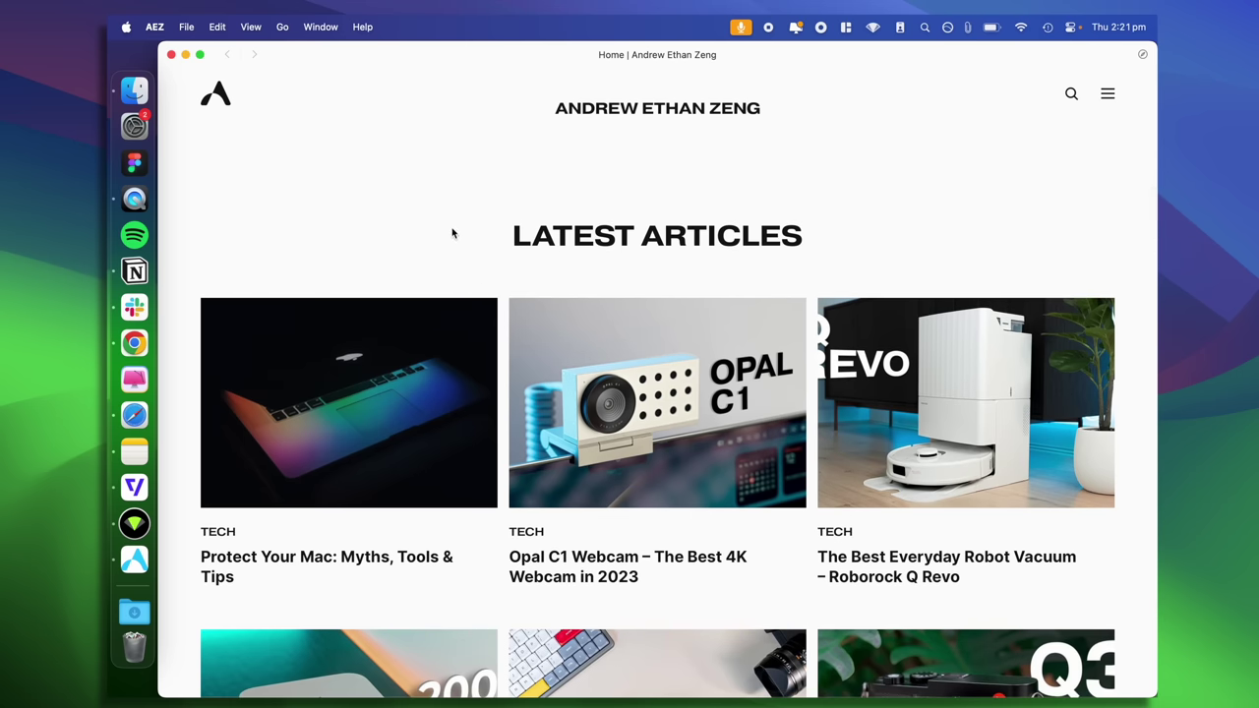
Step: Open the article "Protect Your Mac: Myths, Tools & Tips" and read through its section on common Mac myths
{"action": "scroll", "coordinate": [439, 247], "scroll_direction": "down", "scroll_amount": 10}
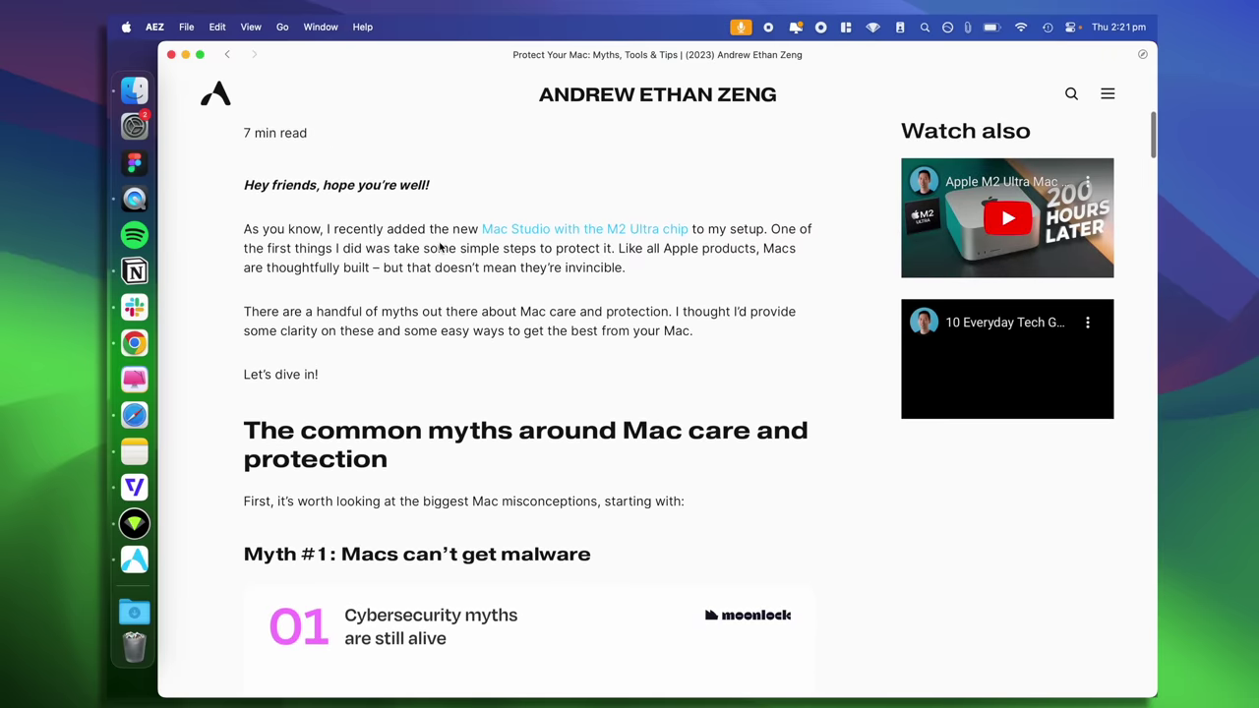
{"action": "scroll", "coordinate": [439, 247], "scroll_direction": "down", "scroll_amount": 5}
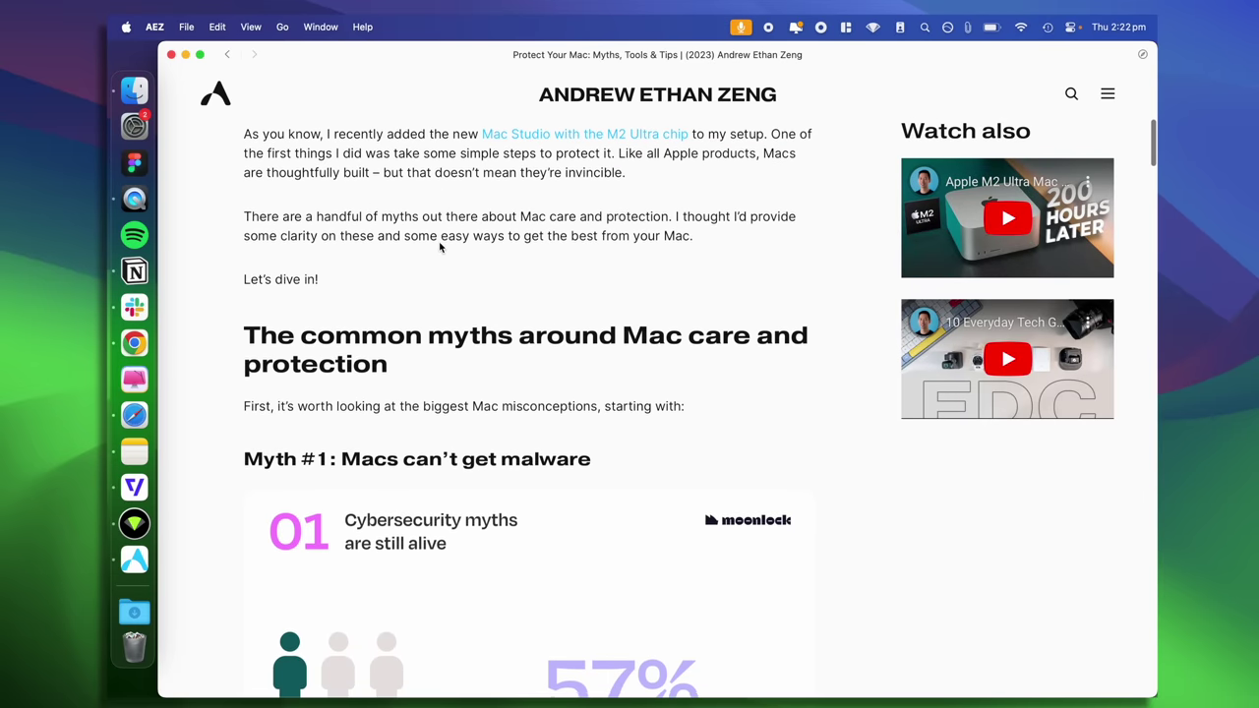
{"action": "scroll", "coordinate": [440, 247], "scroll_direction": "down", "scroll_amount": 7}
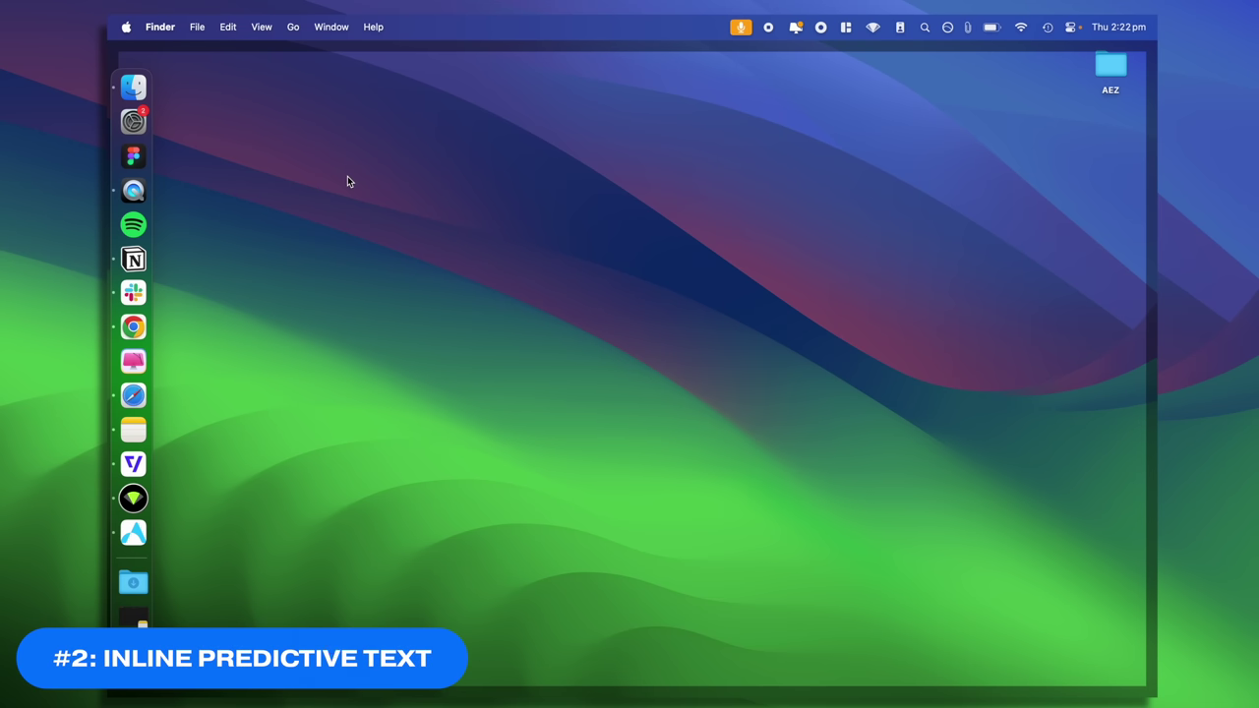
Step: Write "Thank you very much" in a note in Notes and quit the app
{"action": "left_click", "coordinate": [135, 618]}
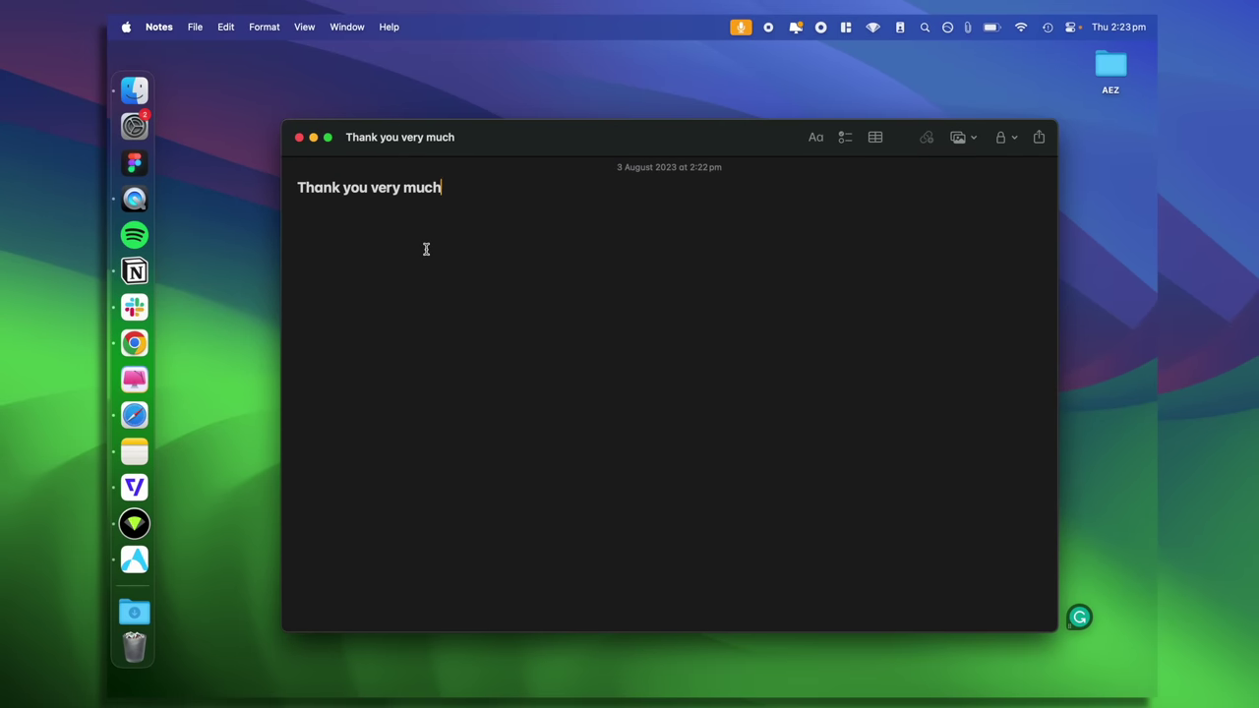
{"action": "key", "text": "super+q"}
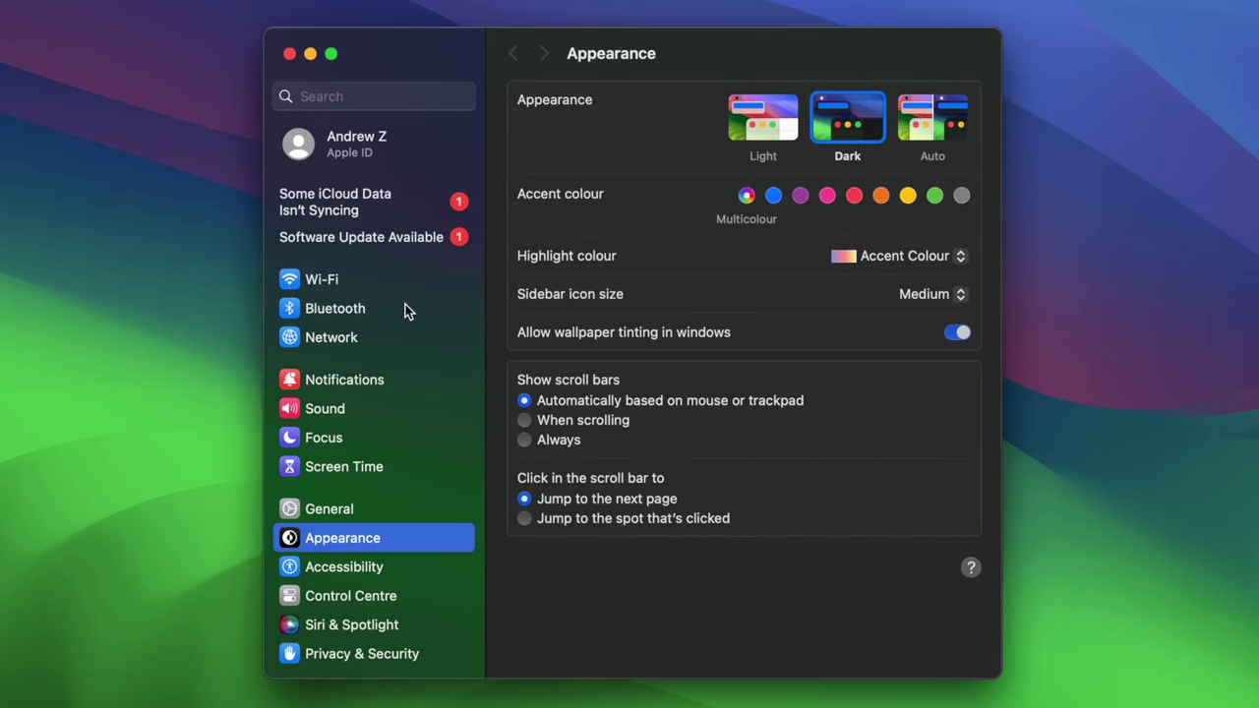
Step: In System Settings, go to the Keyboard settings and open the text input sources for editing
{"action": "scroll", "coordinate": [481, 321], "scroll_direction": "down", "scroll_amount": 5}
{"action": "scroll", "coordinate": [408, 311], "scroll_direction": "down", "scroll_amount": 5}
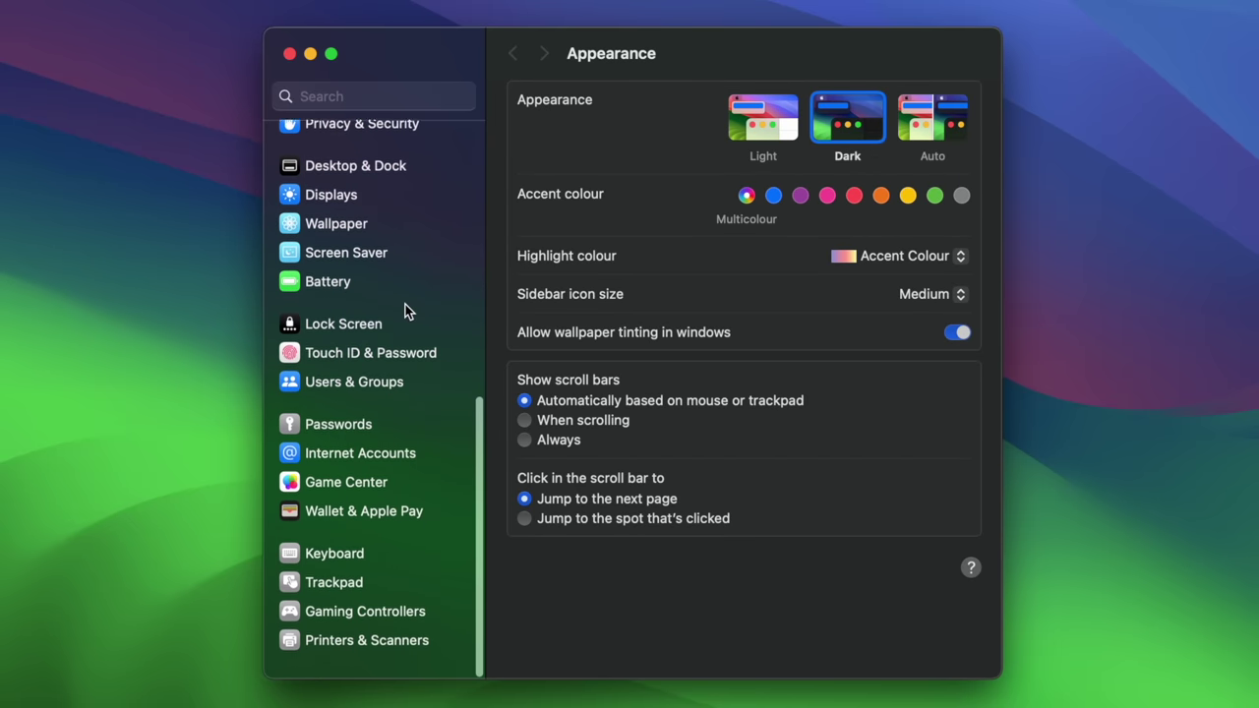
{"action": "left_click", "coordinate": [335, 569]}
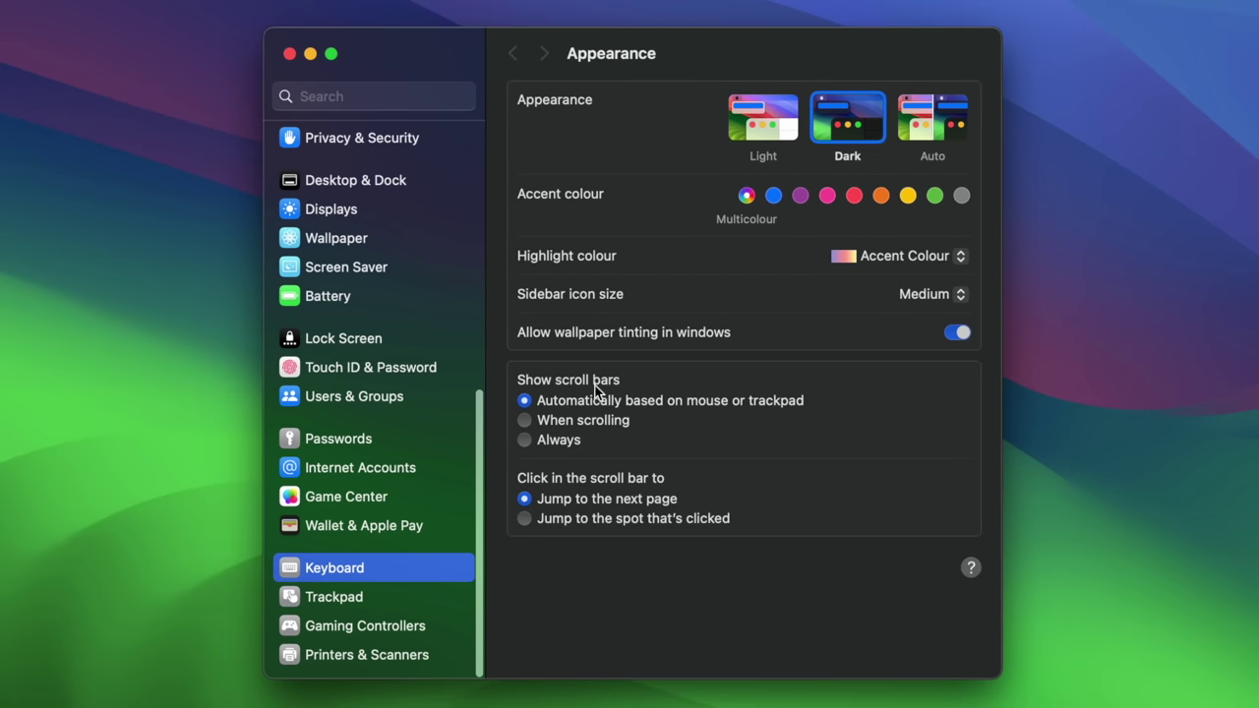
{"action": "scroll", "coordinate": [586, 307], "scroll_direction": "down", "scroll_amount": 3}
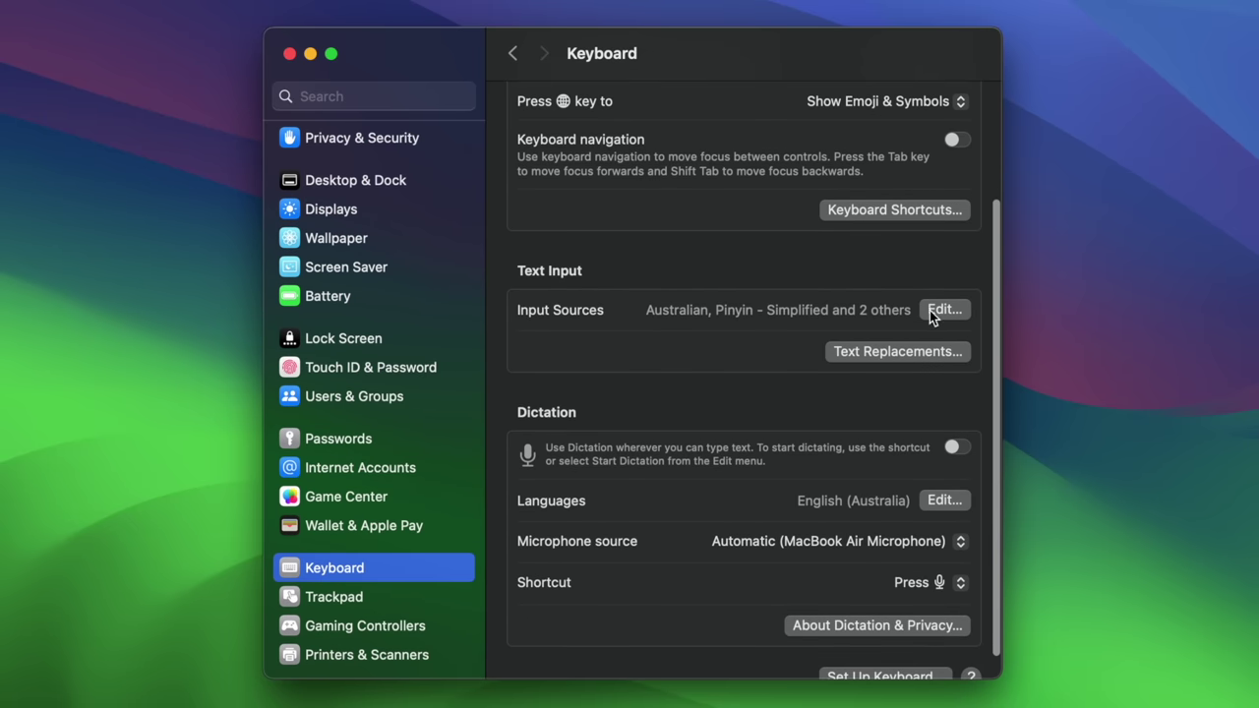
{"action": "left_click", "coordinate": [941, 311]}
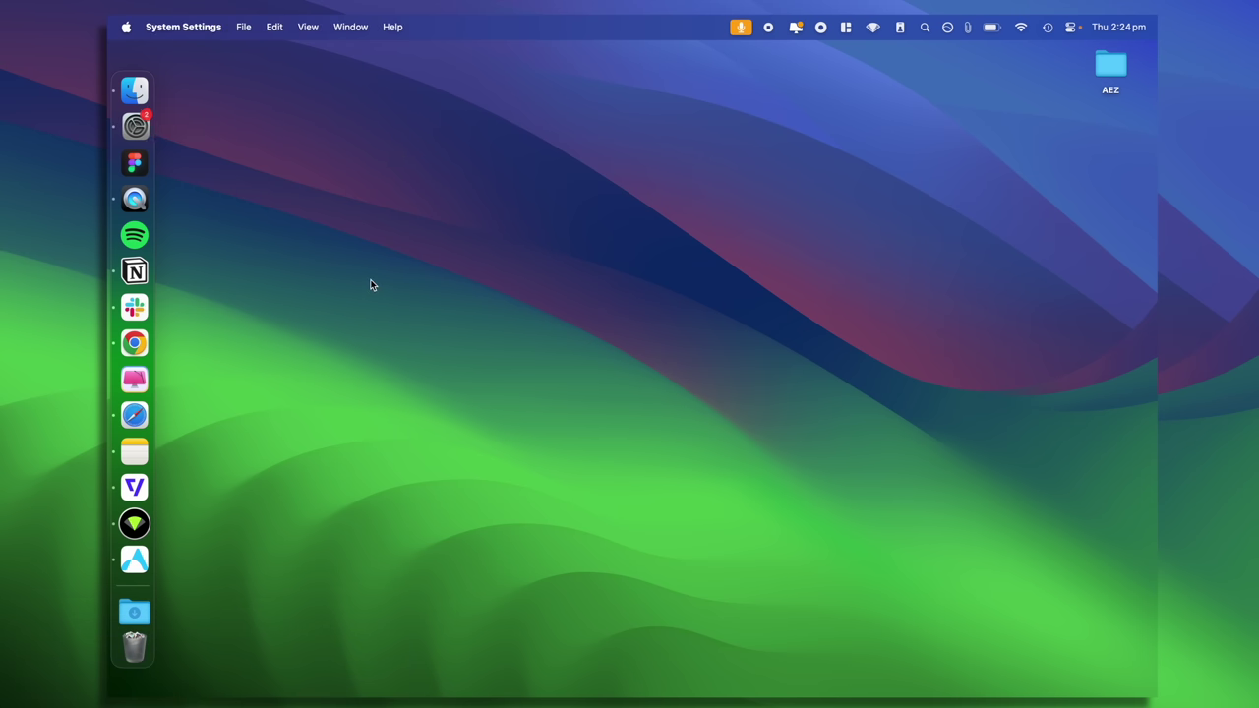
Step: Open the Keyboard settings in System Settings and find the Dictation section
{"action": "scroll", "coordinate": [432, 526], "scroll_direction": "down", "scroll_amount": 5}
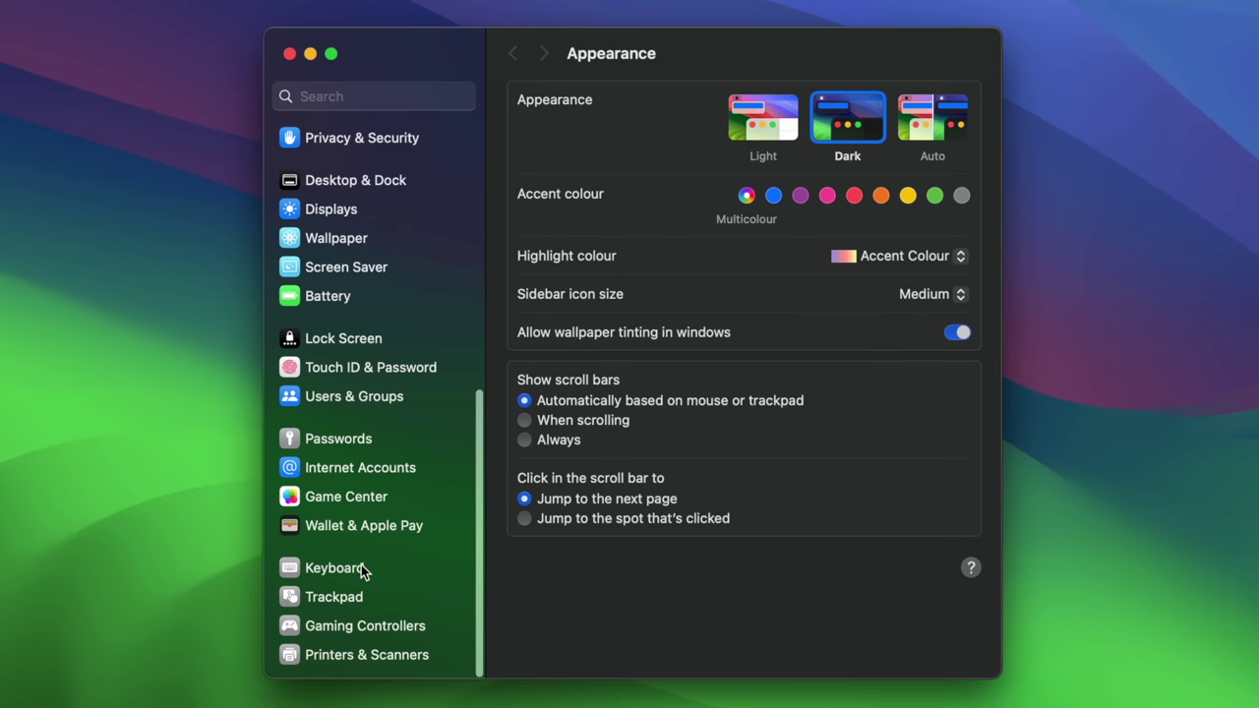
{"action": "left_click", "coordinate": [361, 572]}
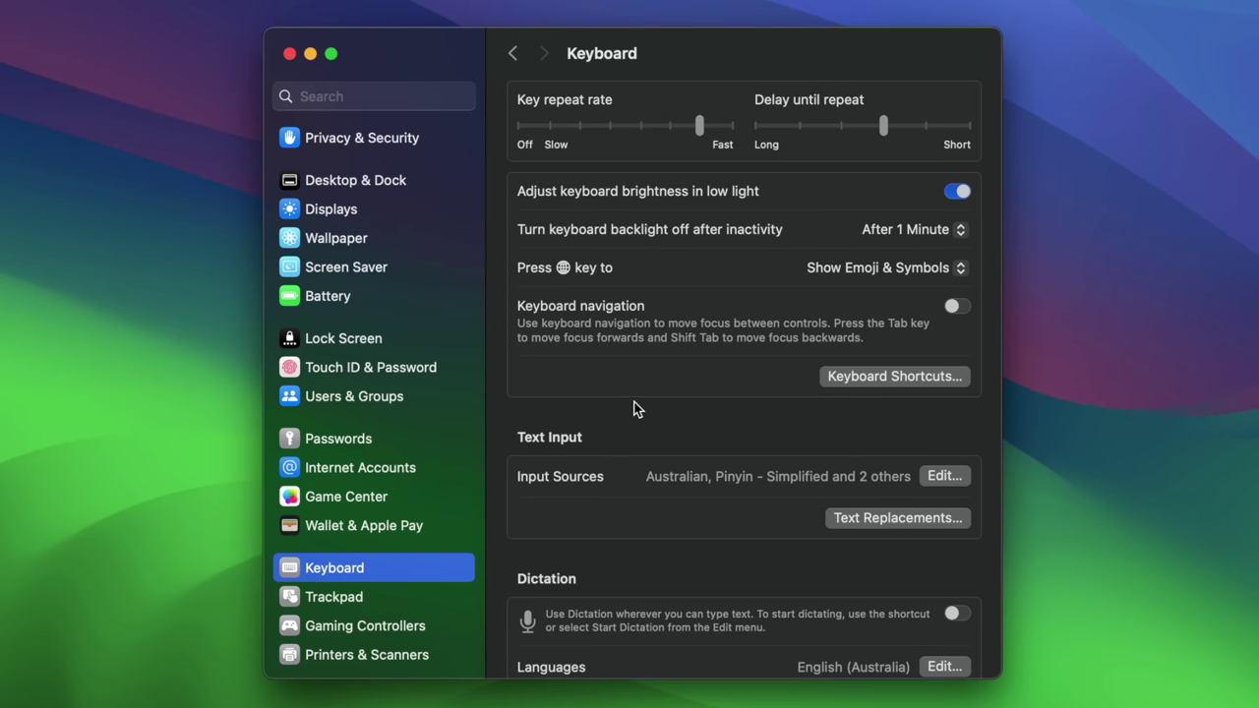
{"action": "scroll", "coordinate": [635, 402], "scroll_direction": "down", "scroll_amount": 5}
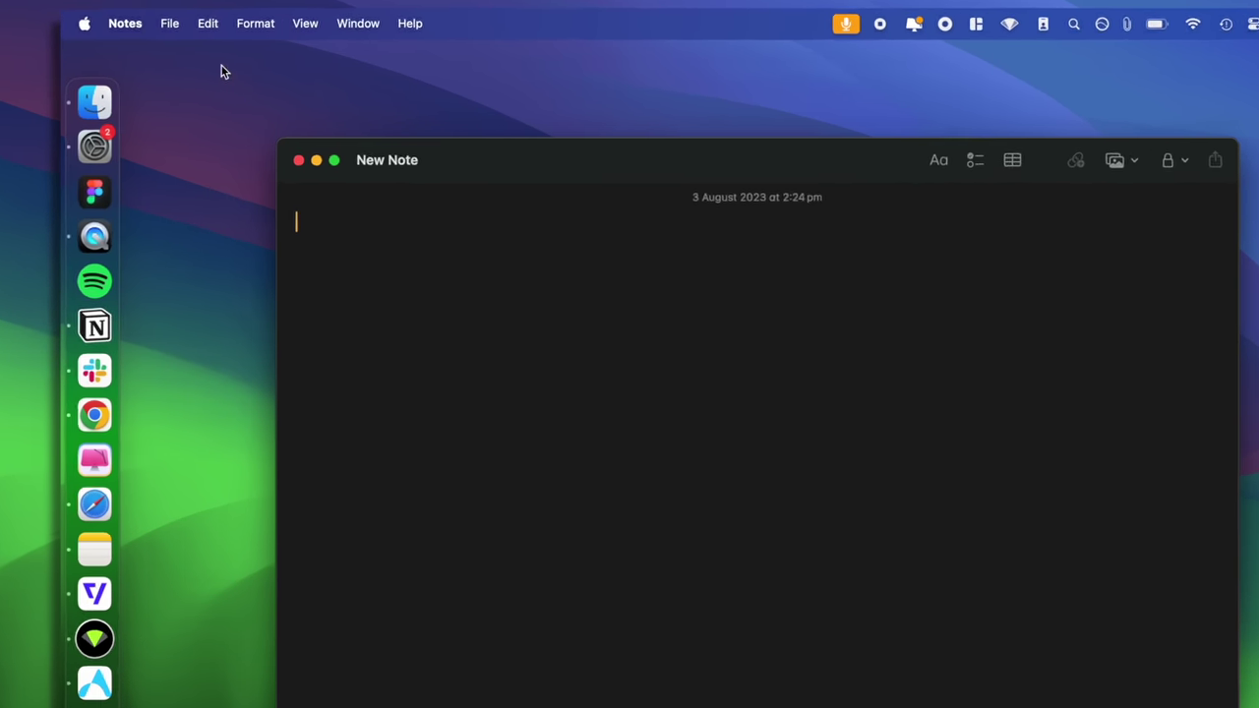
Step: Switch to Notes and start dictation in the new empty note
{"action": "left_click", "coordinate": [173, 22]}
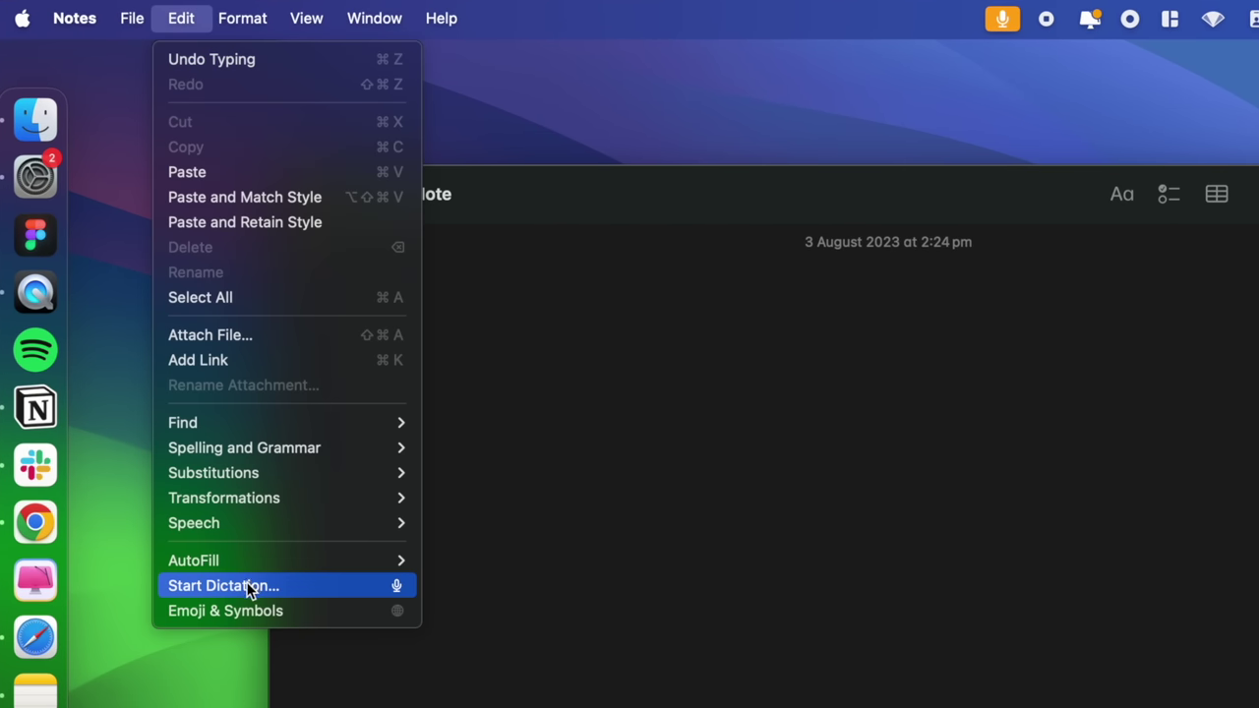
{"action": "left_click", "coordinate": [663, 596]}
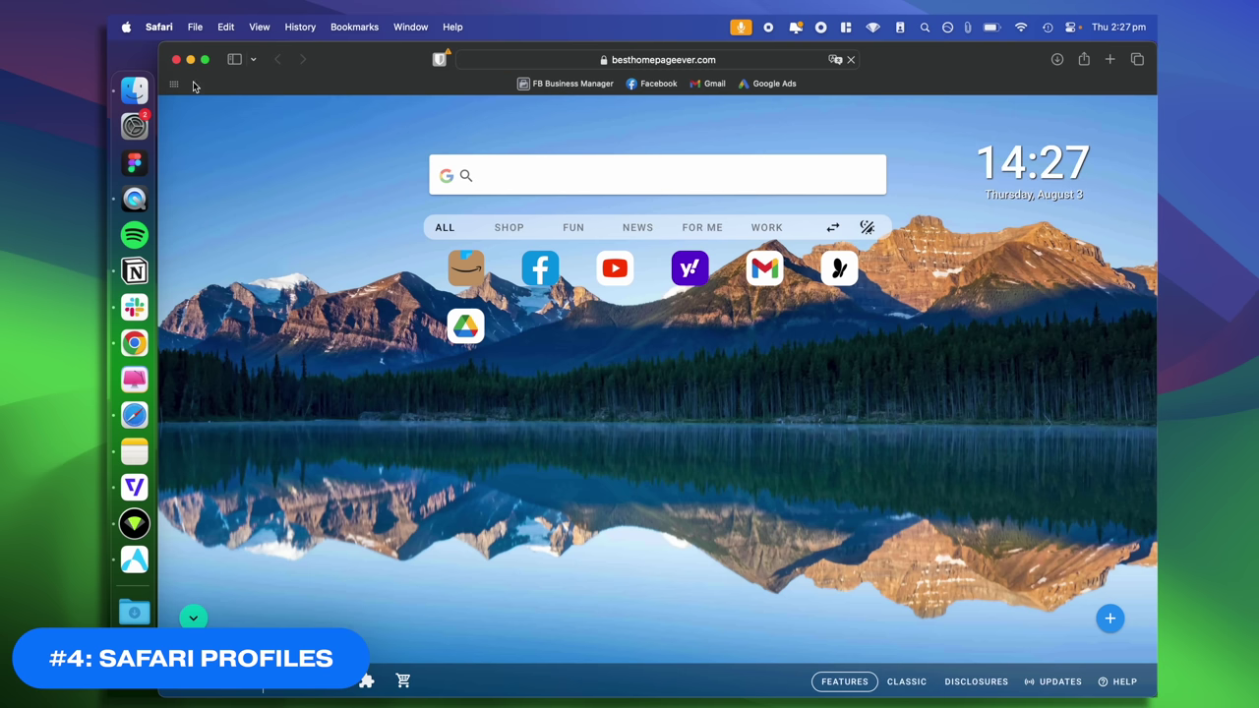
Step: In Safari's settings, create a profile named Work with the graduation cap symbol, a light blue colour and a new bookmarks folder
{"action": "left_click", "coordinate": [159, 25]}
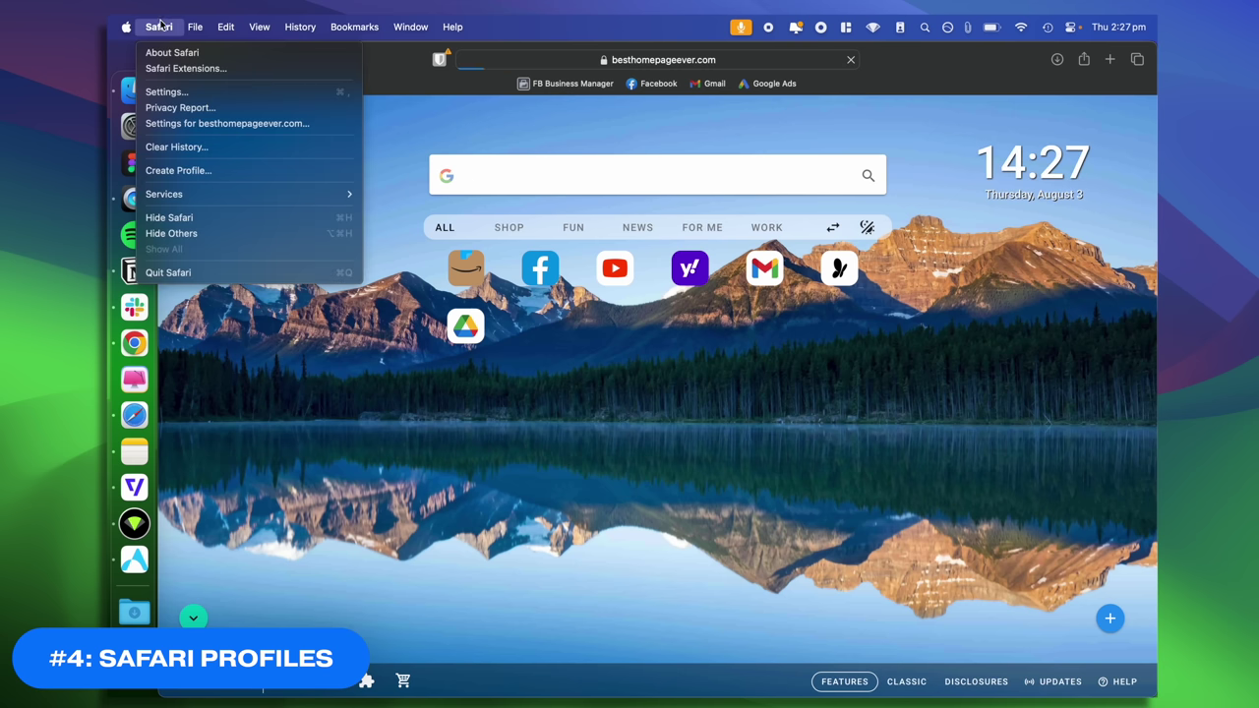
{"action": "left_click", "coordinate": [164, 91]}
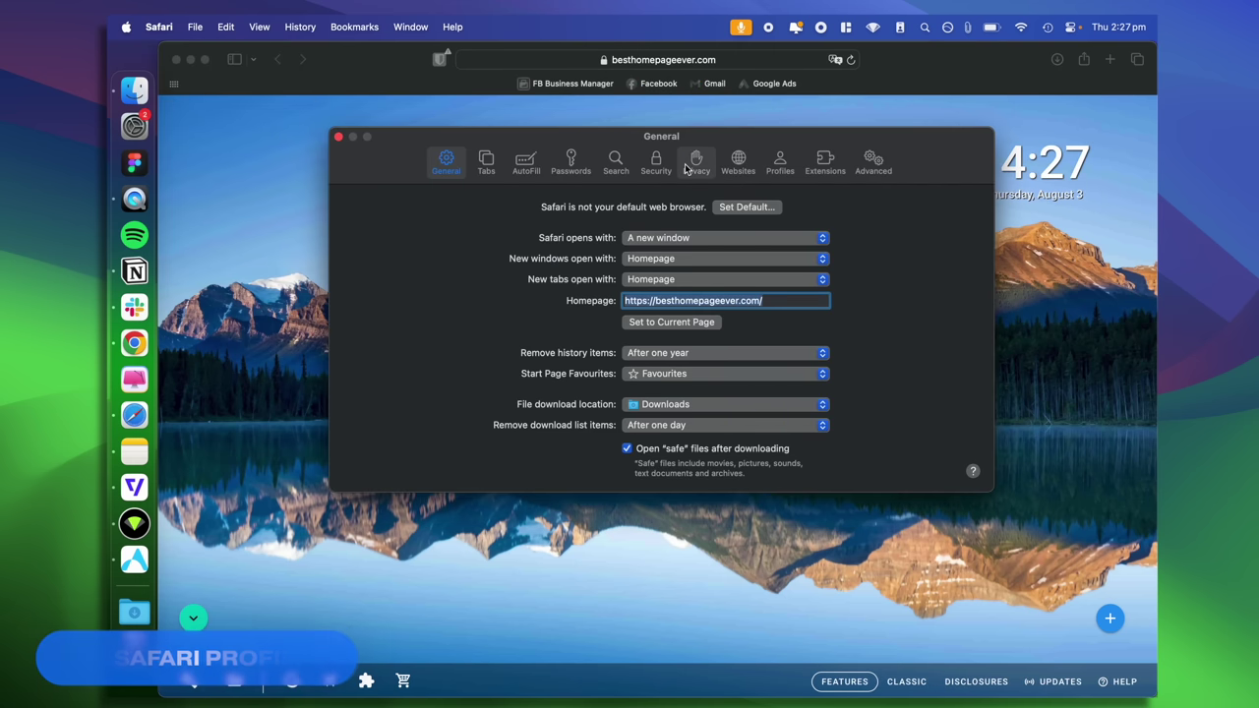
{"action": "left_click", "coordinate": [773, 165]}
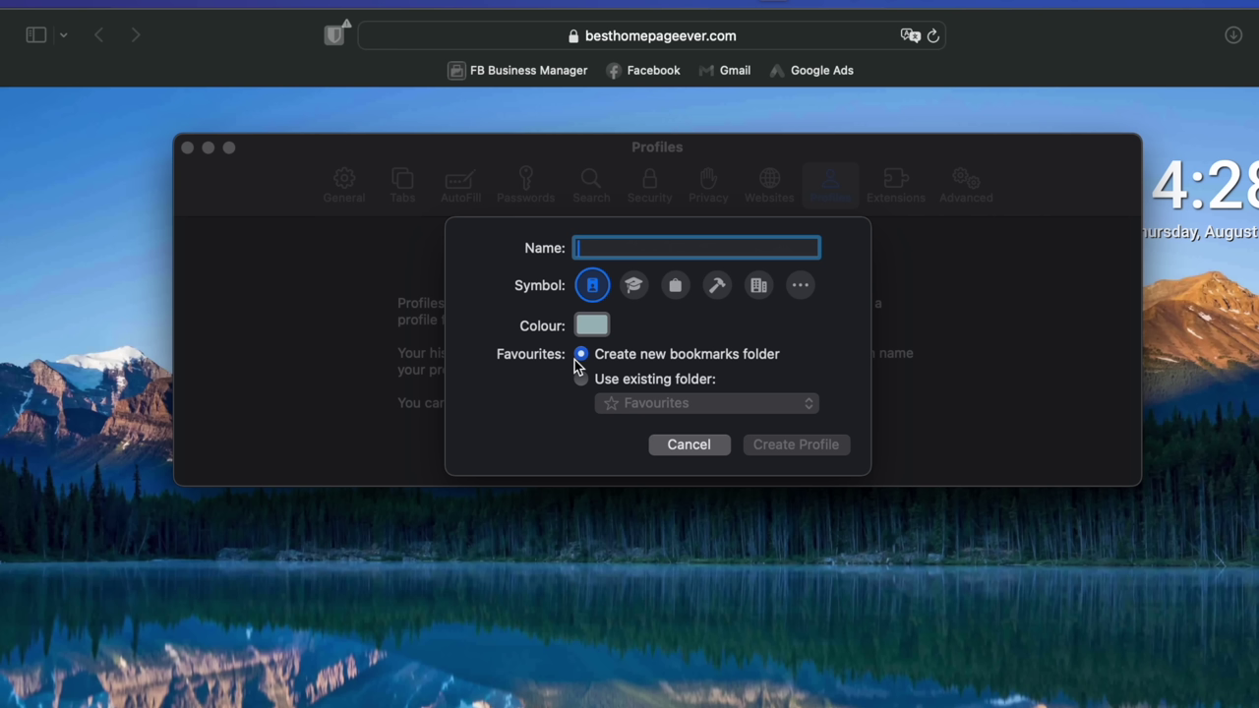
{"action": "type", "text": "Work"}
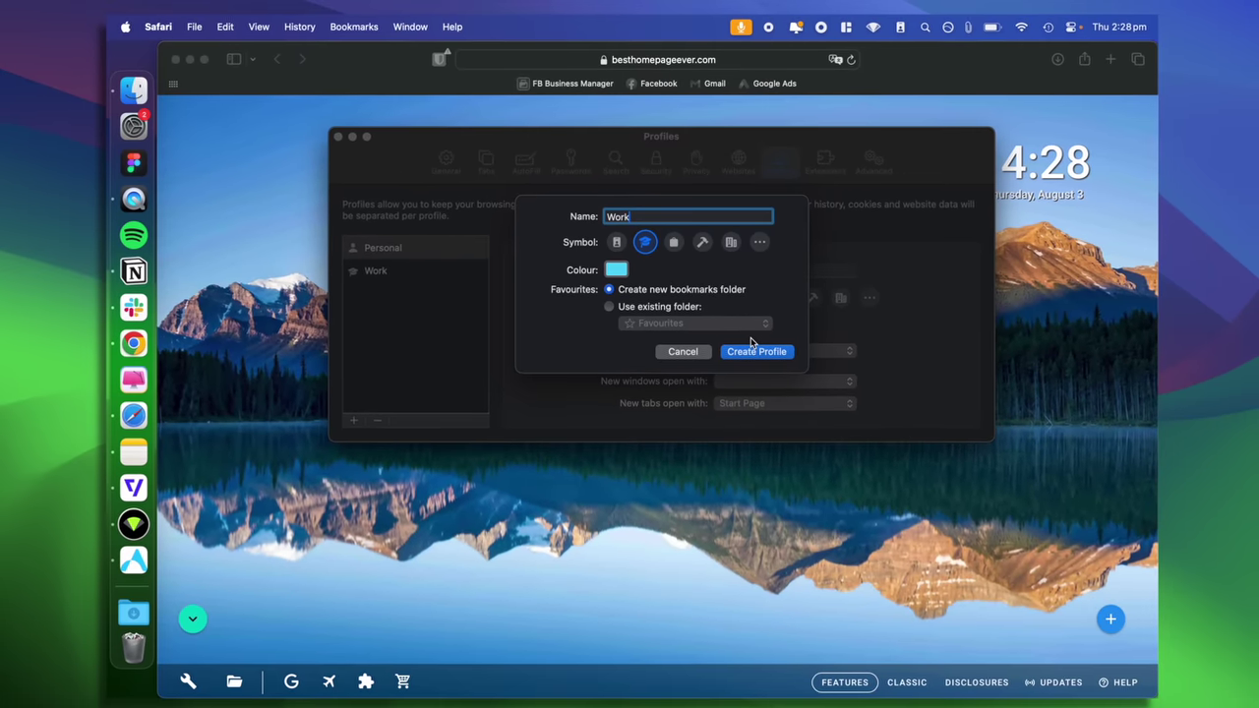
{"action": "left_click", "coordinate": [787, 446]}
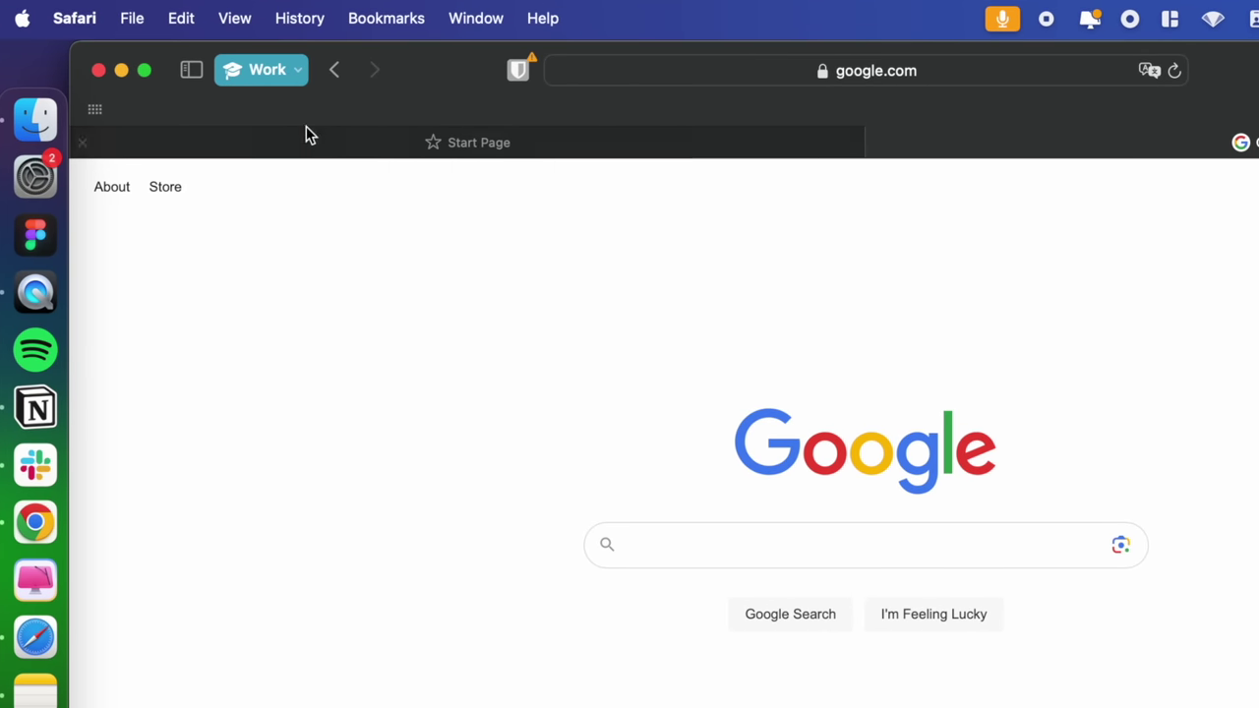
Step: Show the Work profile's tab group and new-window choices in Safari, and the Dock options for Safari
{"action": "left_click", "coordinate": [275, 76]}
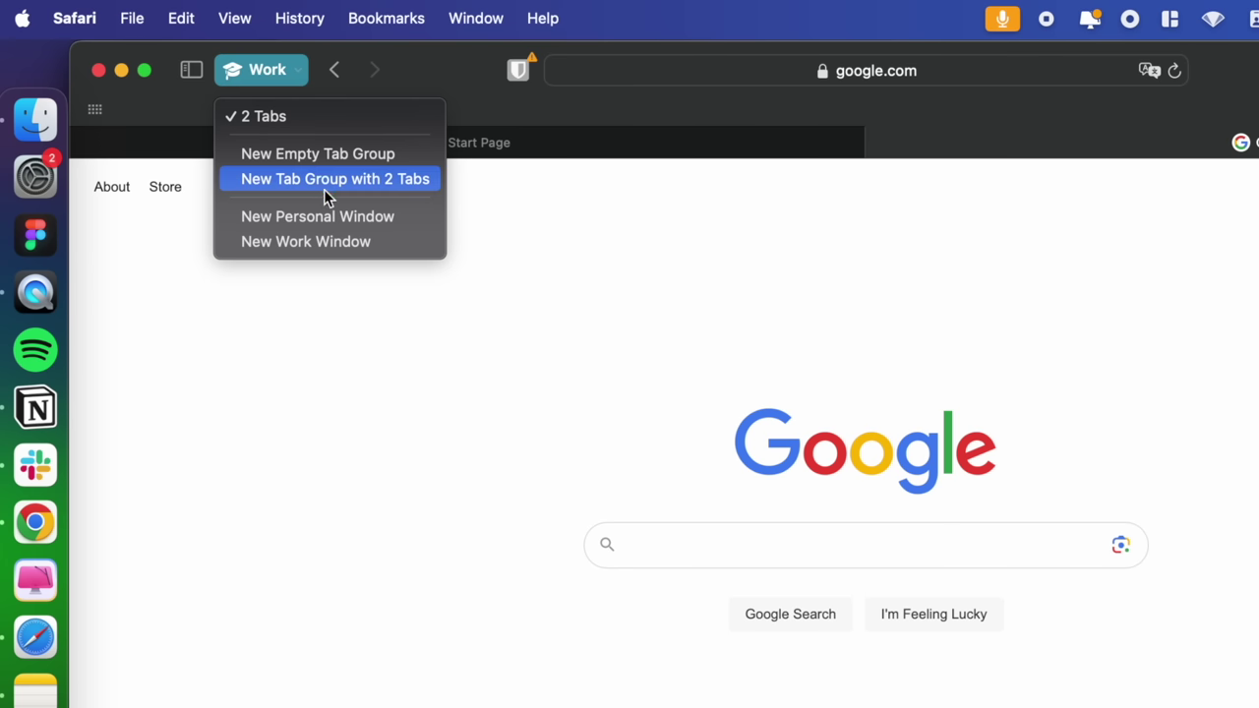
{"action": "left_click", "coordinate": [215, 449]}
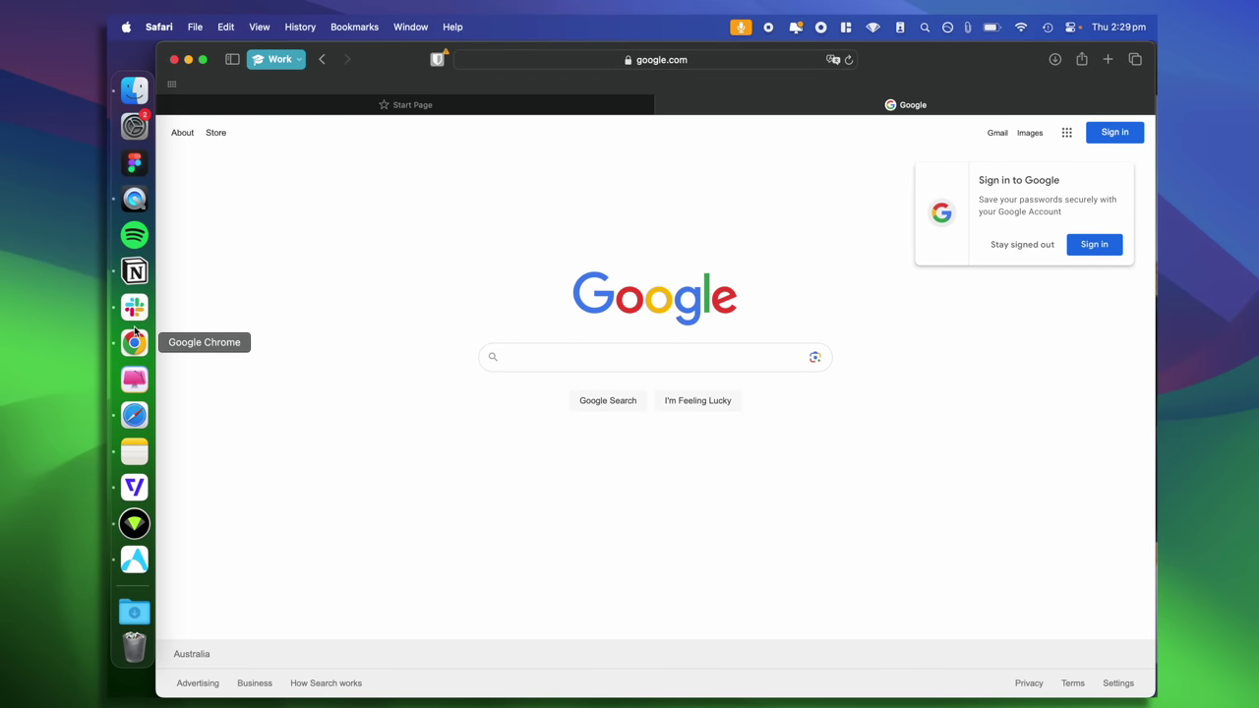
{"action": "right_click", "coordinate": [135, 416]}
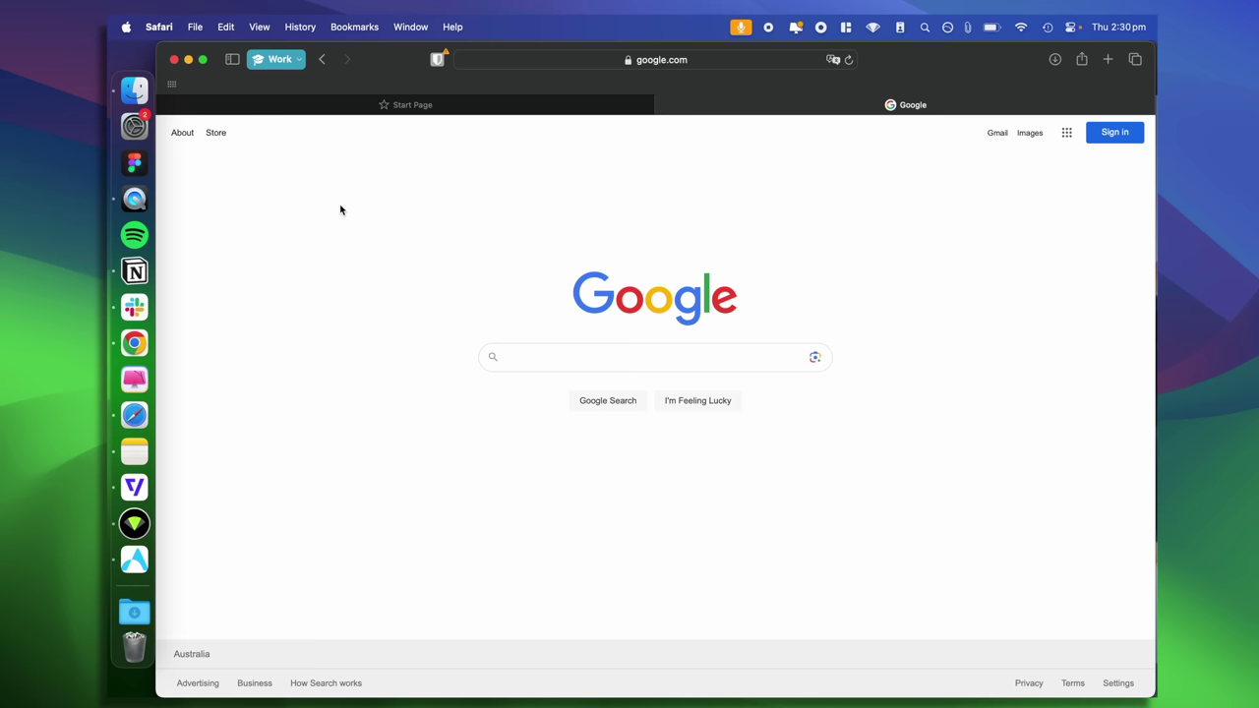
Step: Open Safari's settings and show the Privacy section
{"action": "left_click", "coordinate": [160, 26]}
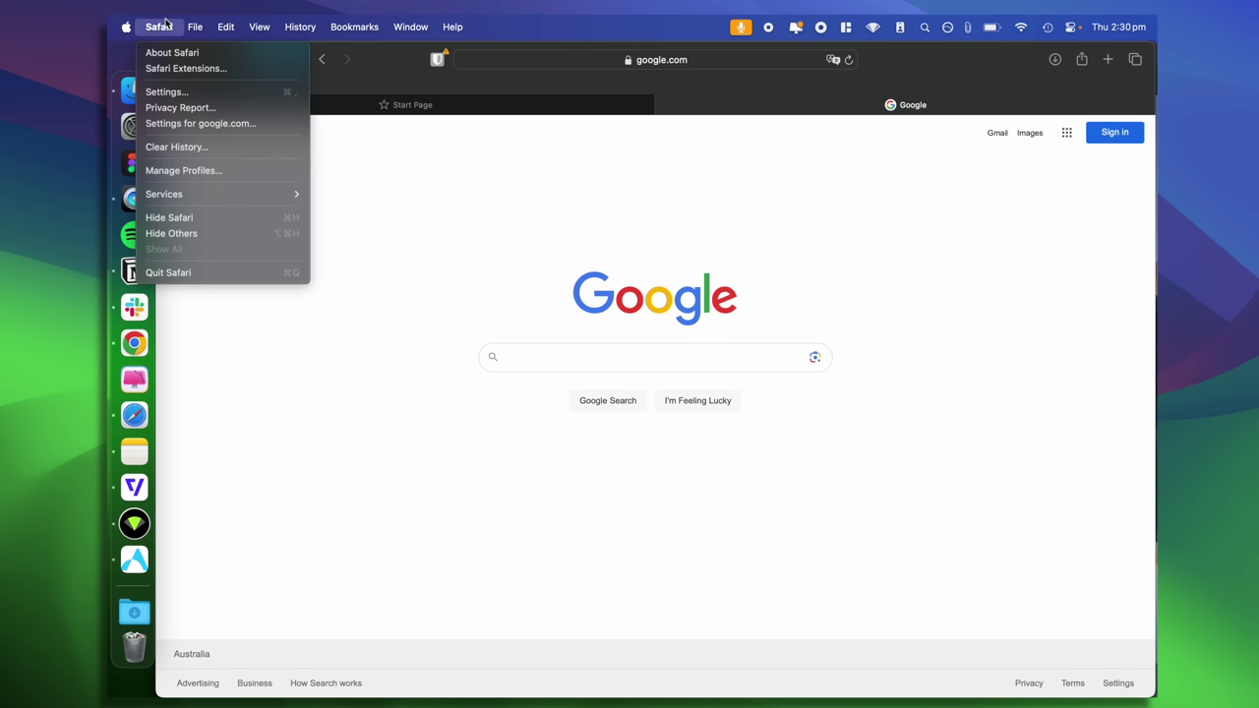
{"action": "left_click", "coordinate": [167, 92]}
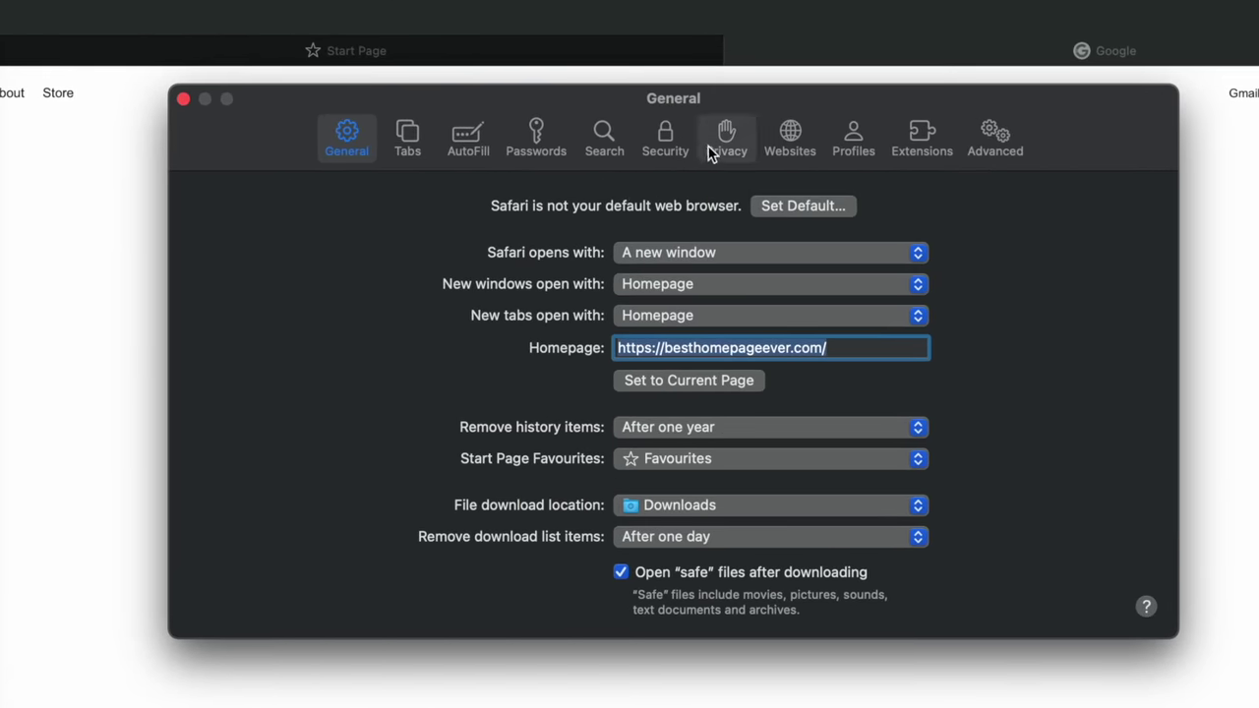
{"action": "left_click", "coordinate": [708, 147]}
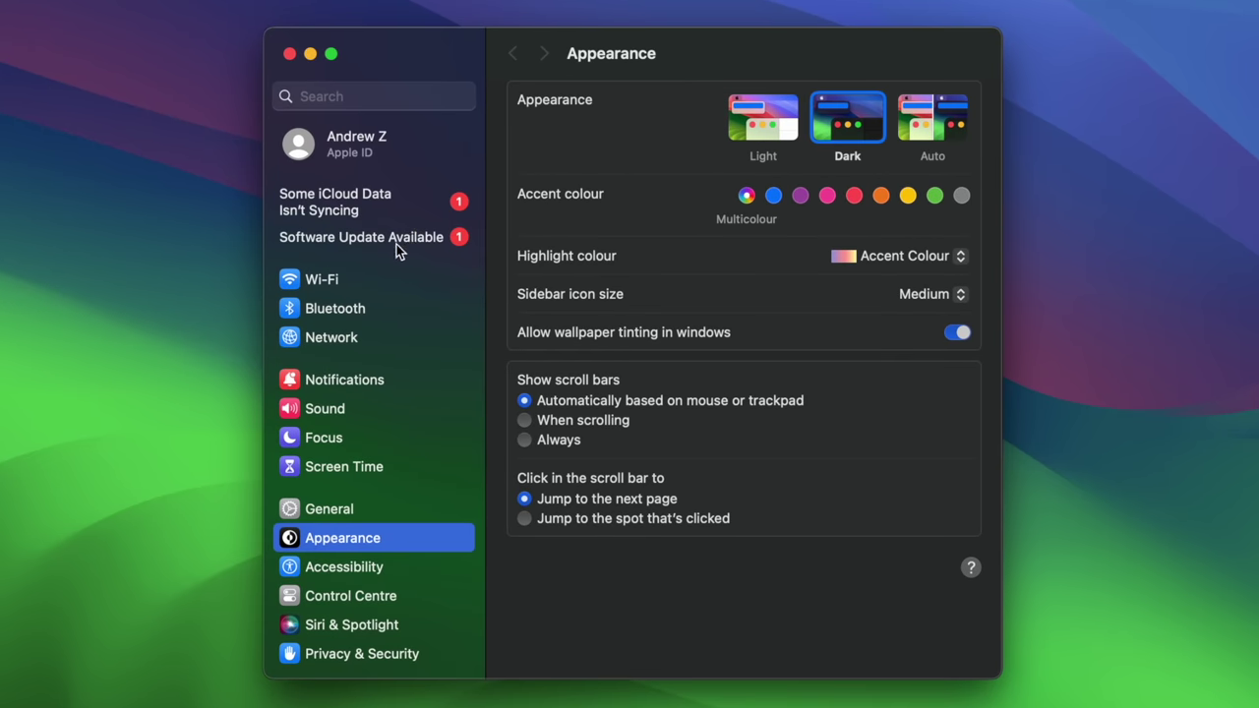
Step: In System Settings, go to Software Update and open the details of Automatic Updates
{"action": "left_click", "coordinate": [384, 237]}
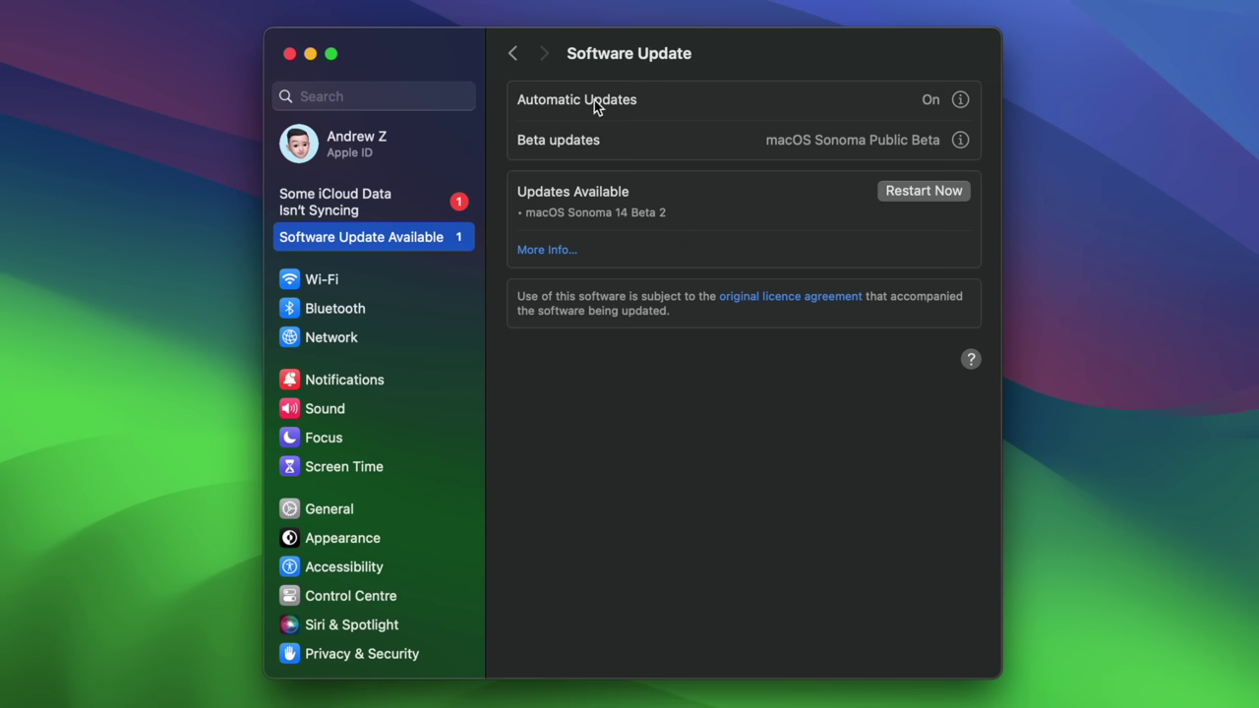
{"action": "left_click", "coordinate": [960, 100]}
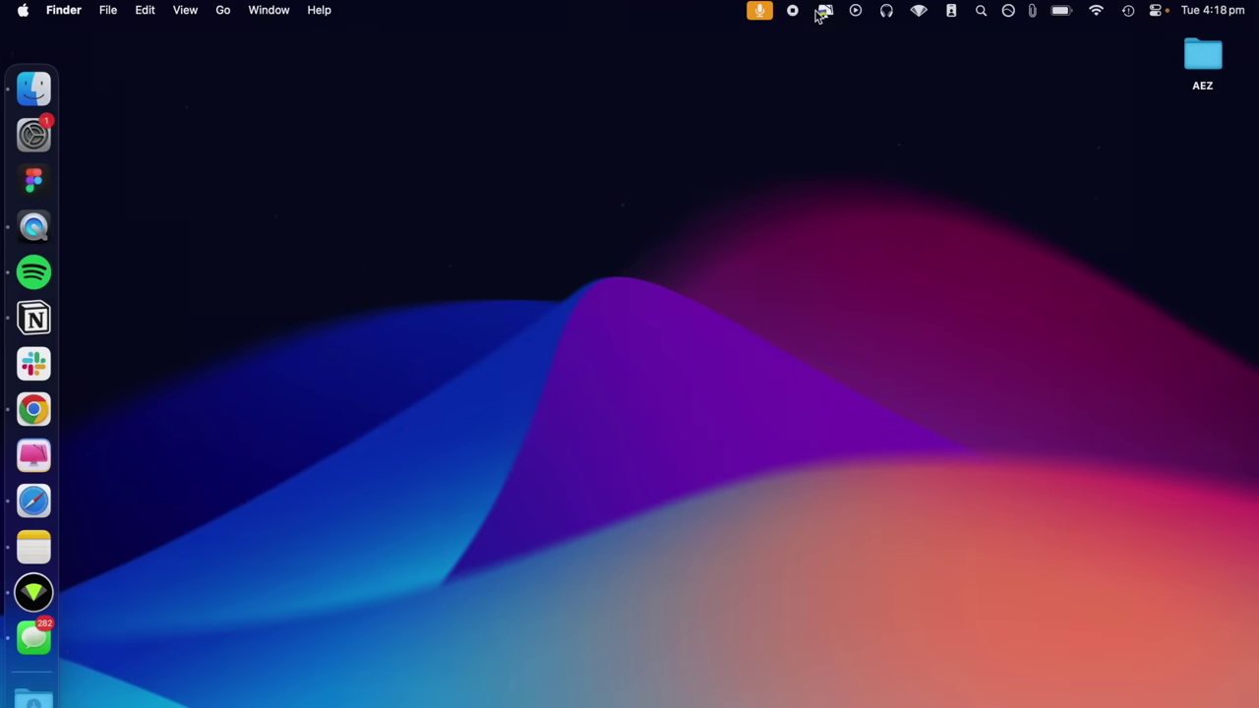
Step: Show the malware protection details in CleanMyMac's Mac overview and open the System Library folder in Space Lens
{"action": "left_click", "coordinate": [824, 10]}
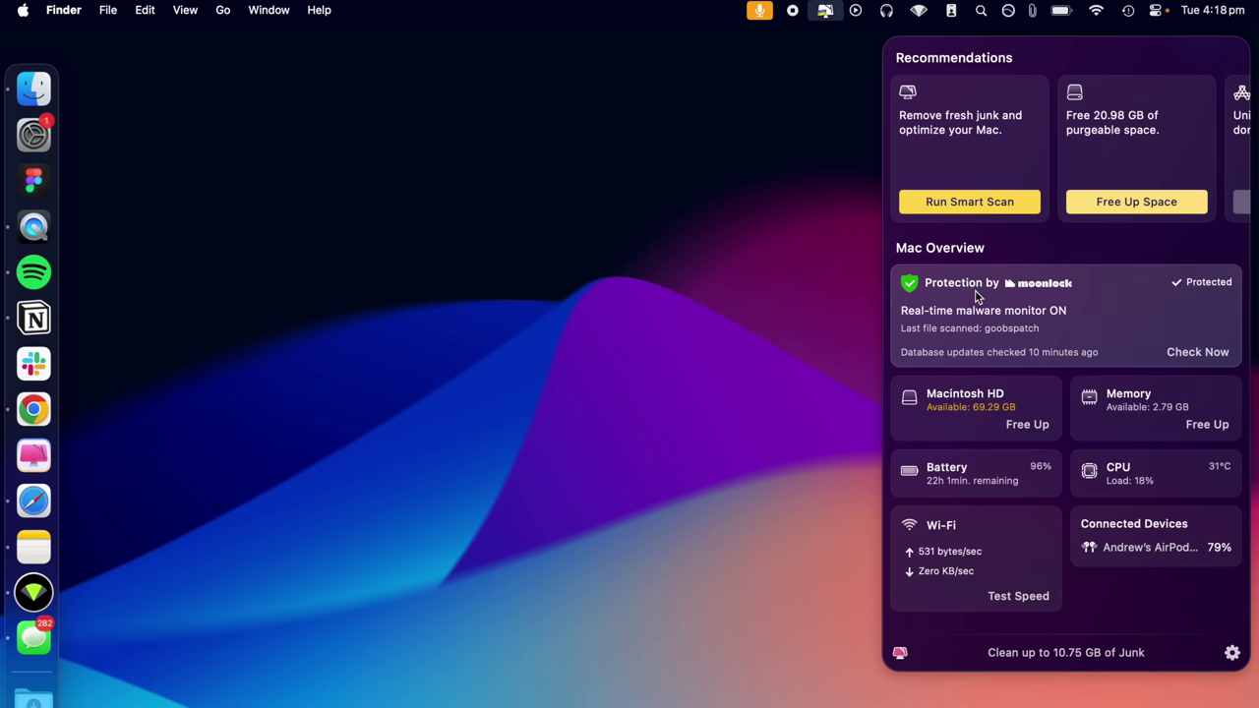
{"action": "left_click", "coordinate": [979, 305]}
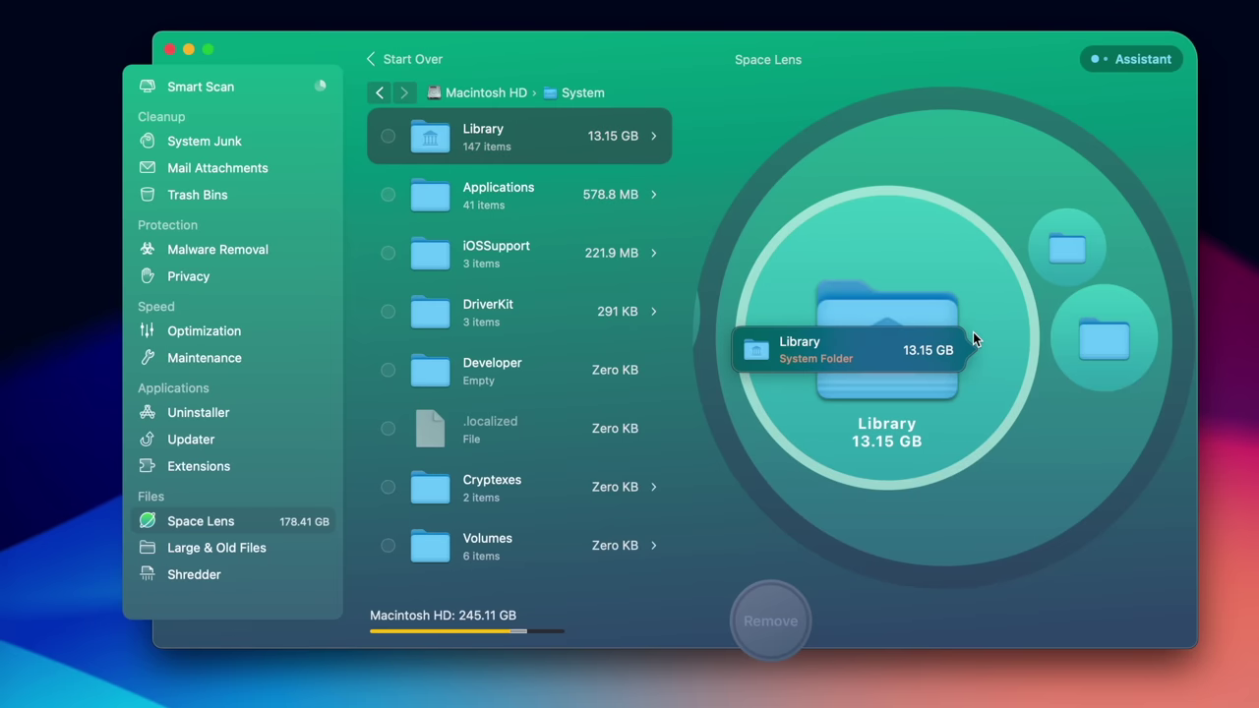
{"action": "left_click", "coordinate": [973, 332]}
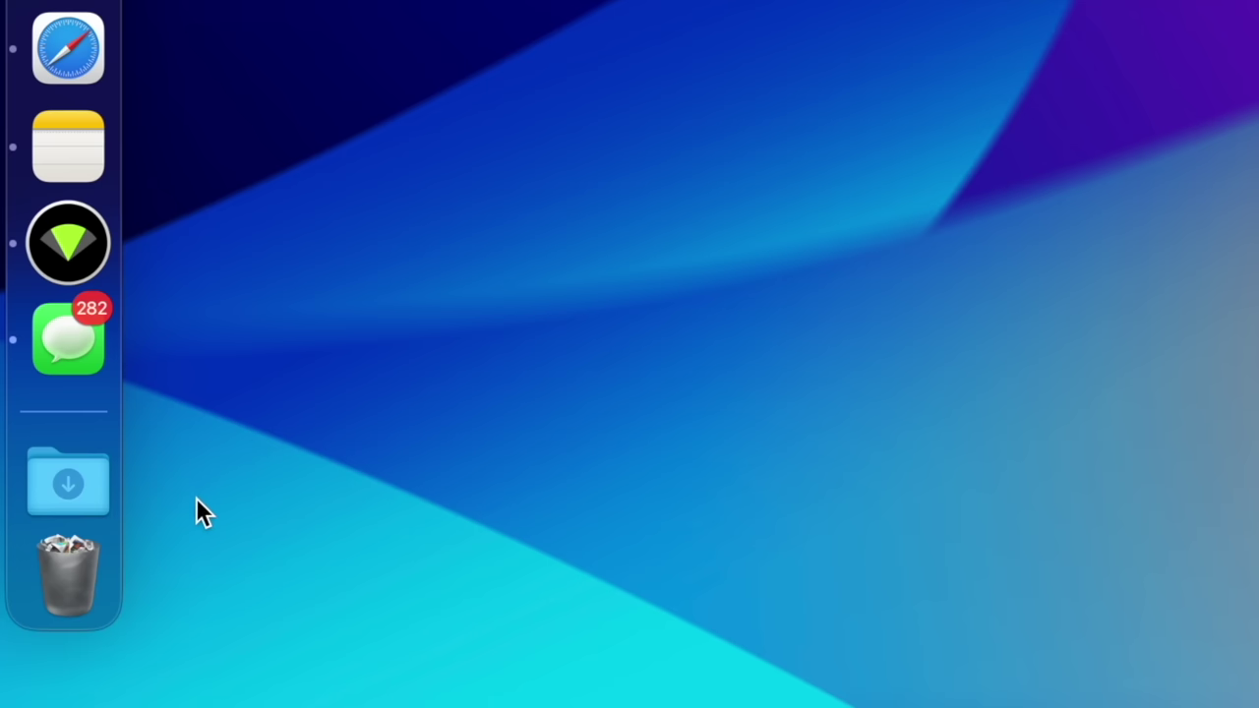
Step: Empty the Bin from the Dock
{"action": "right_click", "coordinate": [82, 580]}
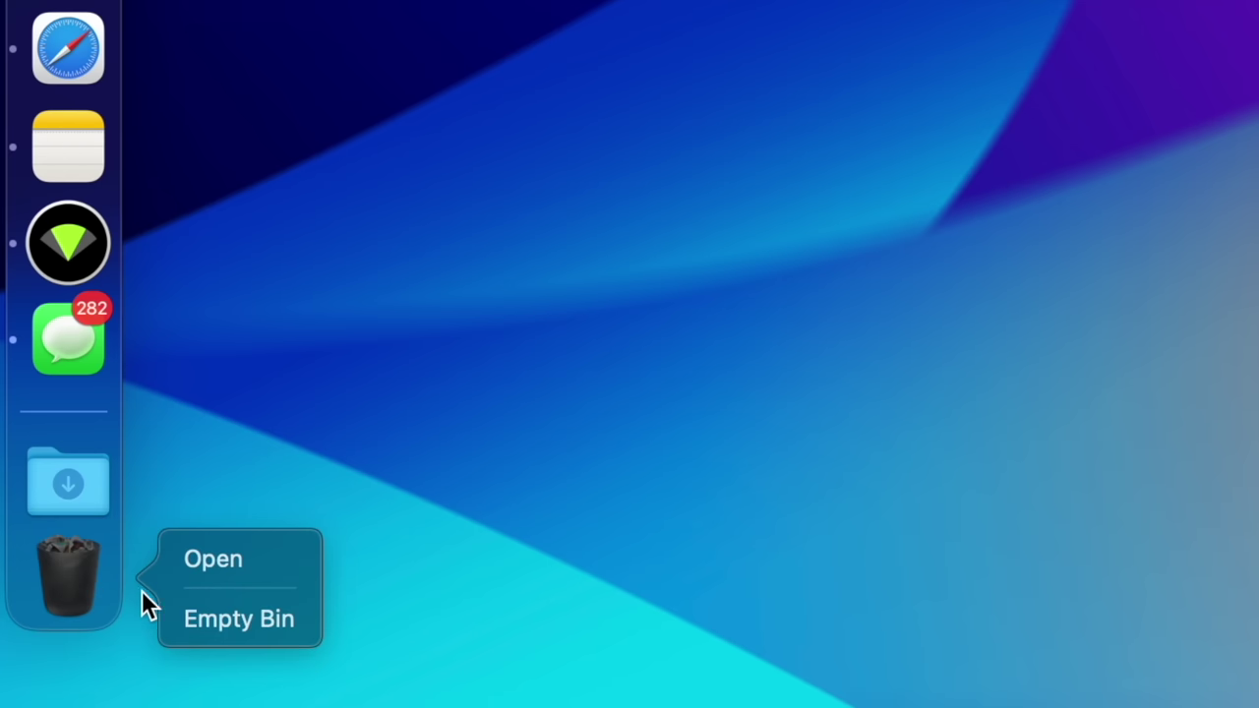
{"action": "left_click", "coordinate": [224, 627]}
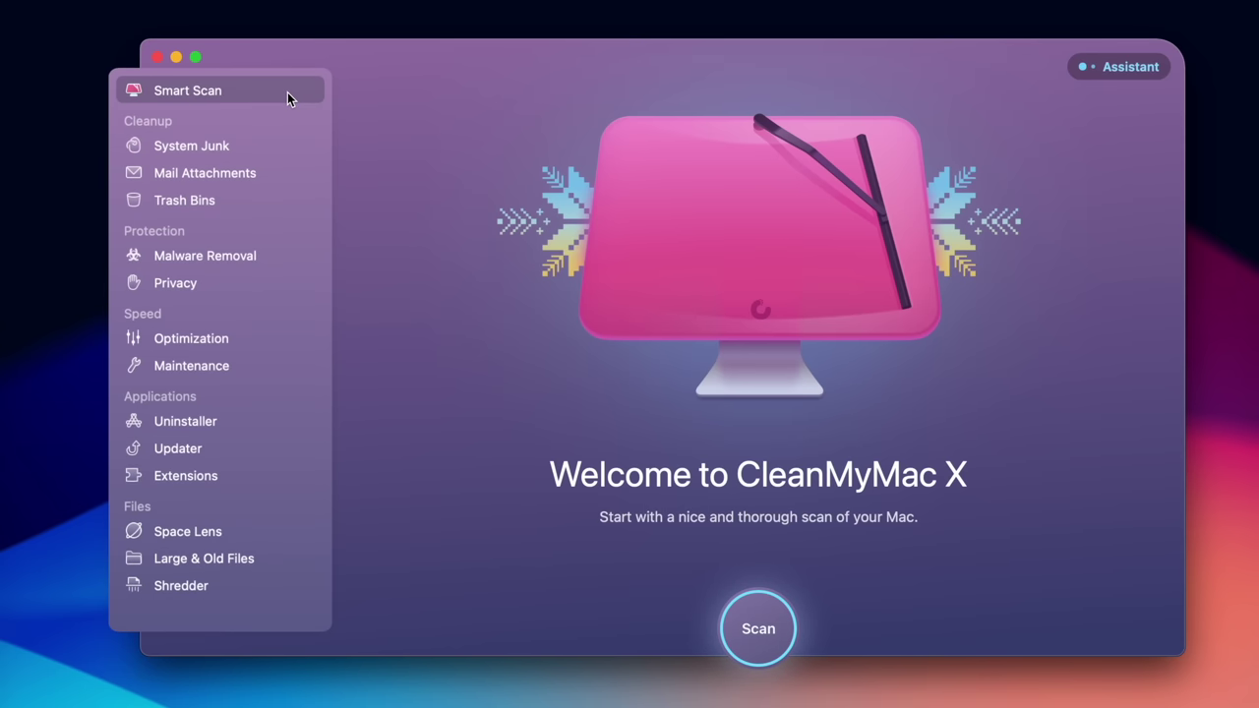
Step: Start a Space Lens scan of Macintosh HD in CleanMyMac X
{"action": "left_click", "coordinate": [217, 527]}
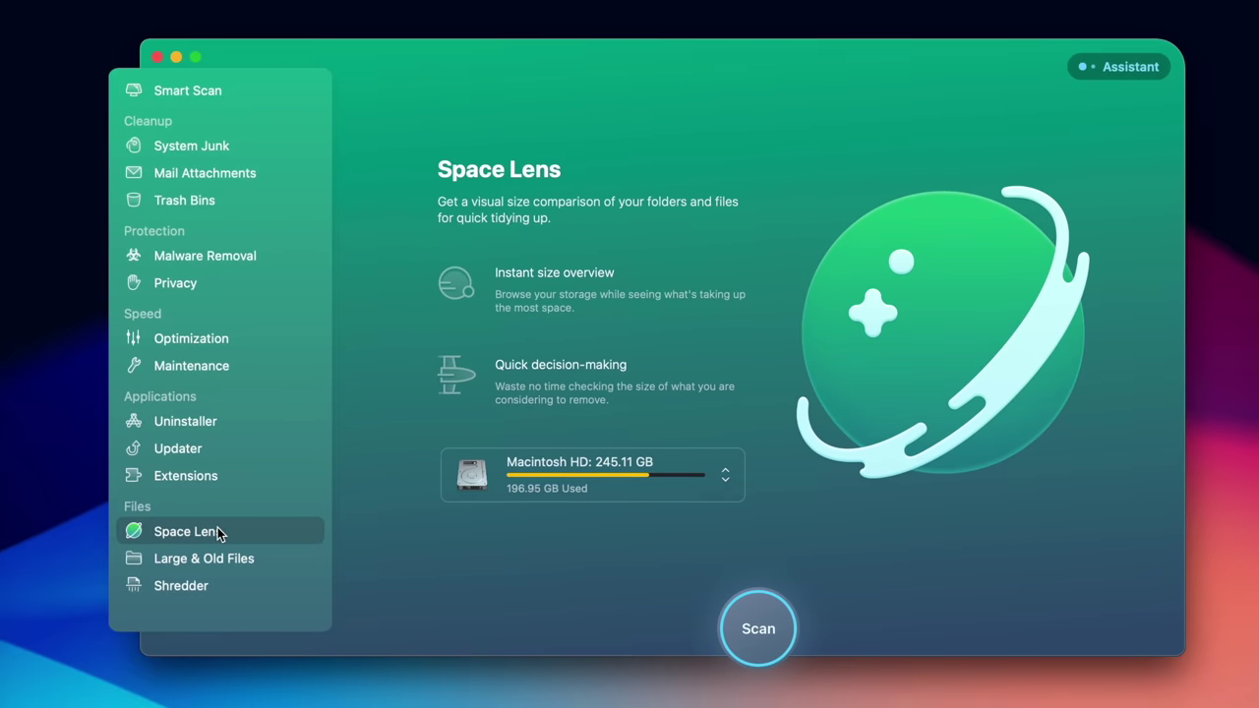
{"action": "left_click", "coordinate": [761, 616]}
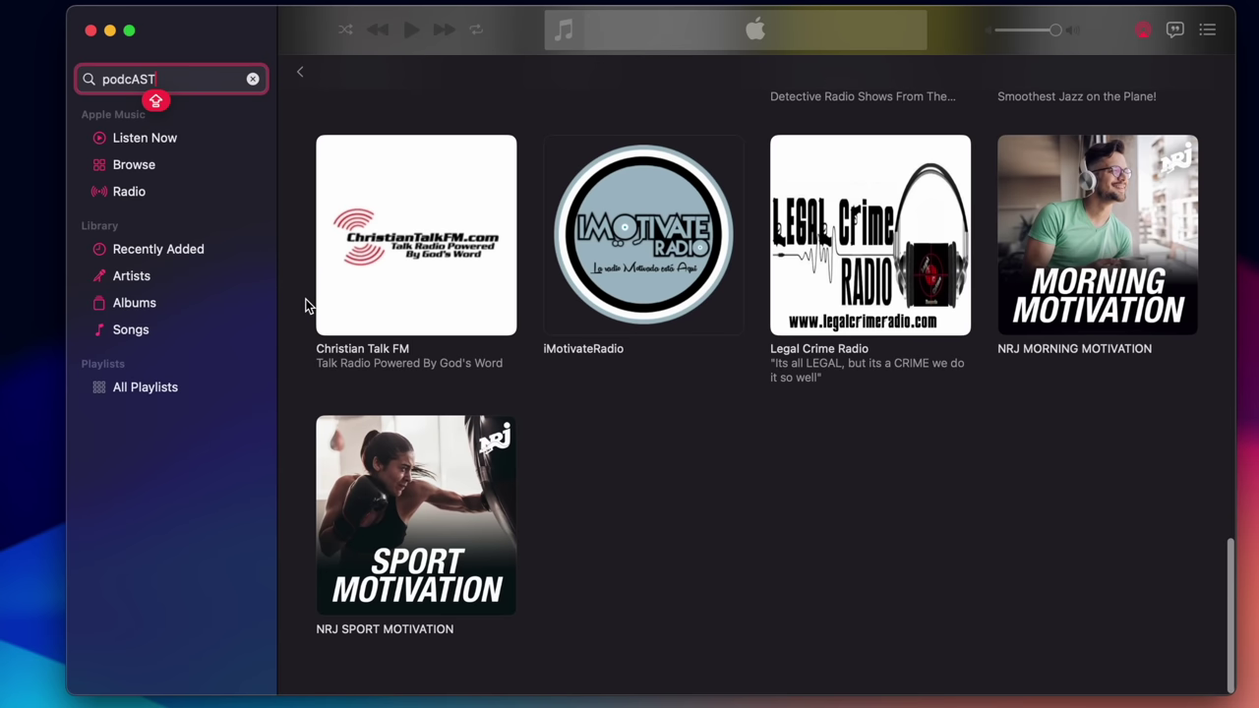
{"action": "scroll", "coordinate": [305, 306], "scroll_direction": "up", "scroll_amount": 3}
{"action": "scroll", "coordinate": [305, 306], "scroll_direction": "up", "scroll_amount": 5}
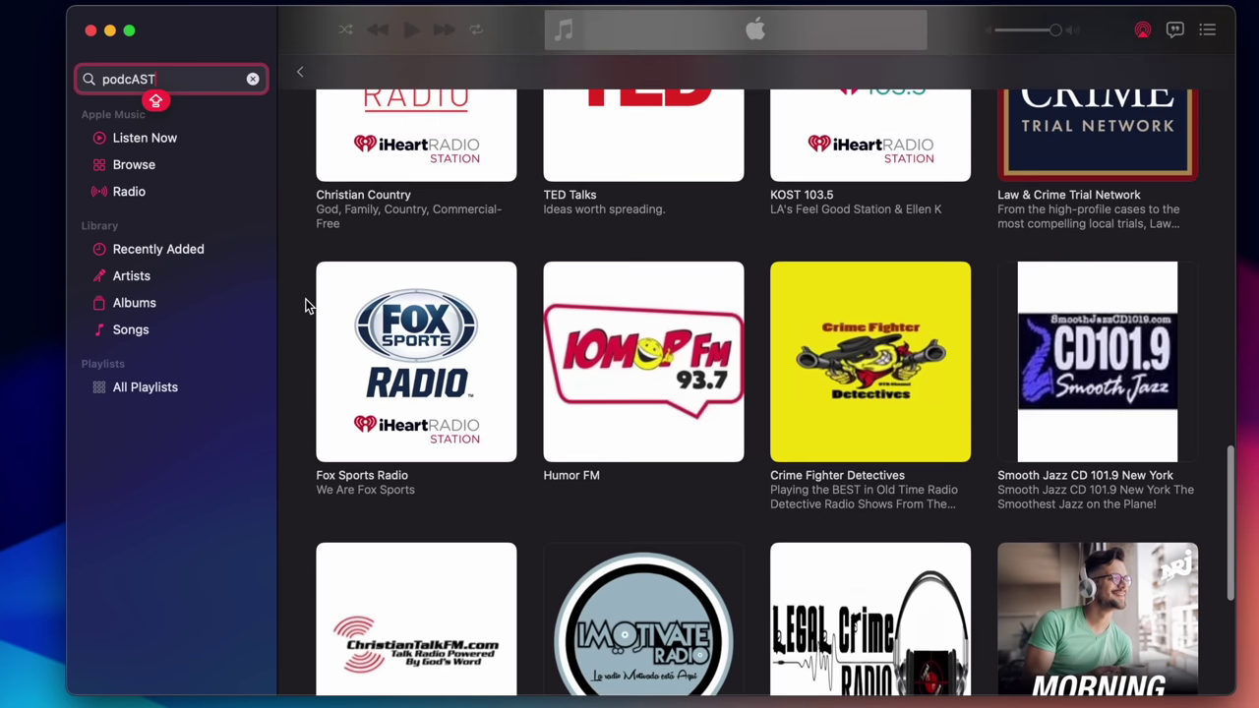
{"action": "scroll", "coordinate": [305, 306], "scroll_direction": "up", "scroll_amount": 6}
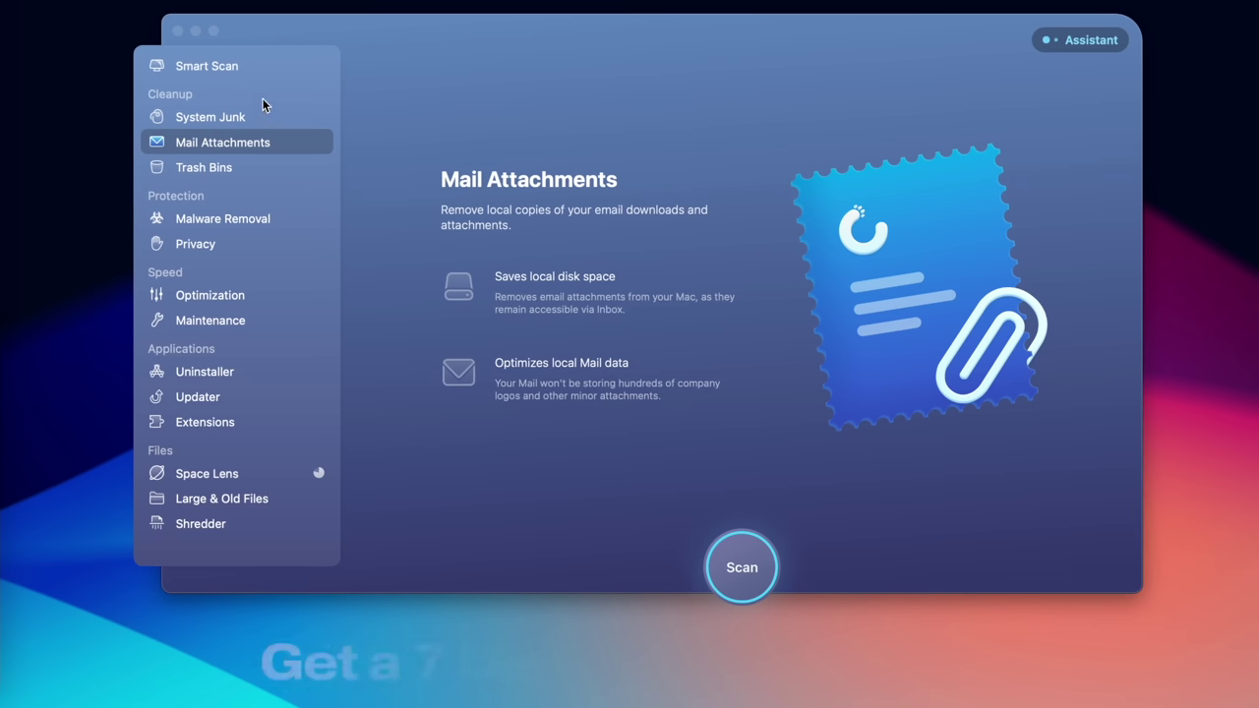
Step: Start a Smart Scan of the Mac in CleanMyMac X
{"action": "left_click", "coordinate": [245, 64]}
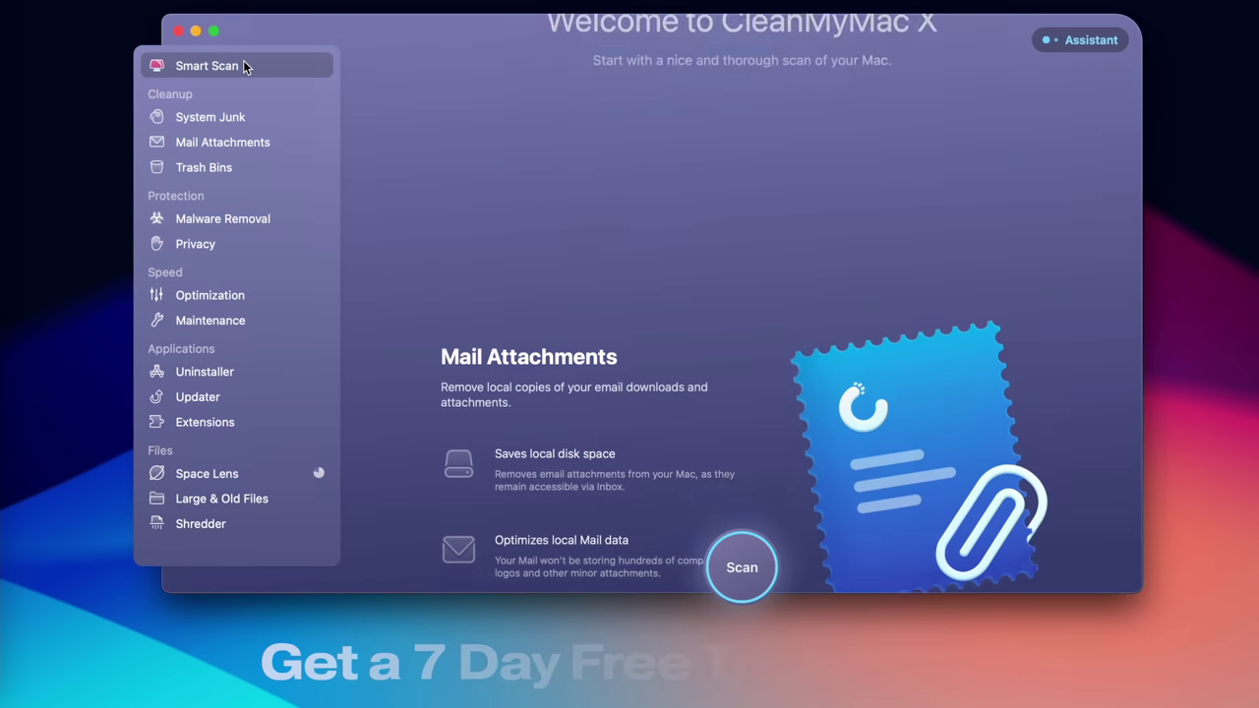
{"action": "left_click", "coordinate": [748, 549]}
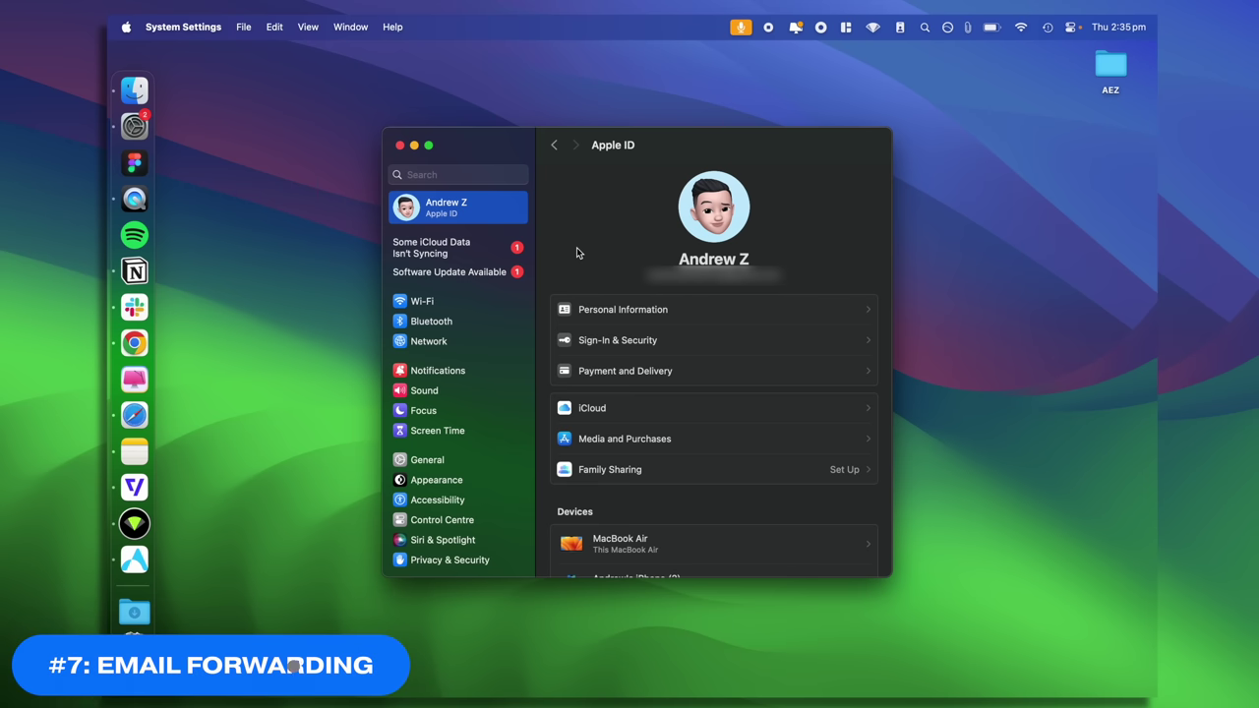
Step: In System Settings, open Hide My Email in the iCloud section of the Apple ID settings
{"action": "left_click", "coordinate": [598, 404]}
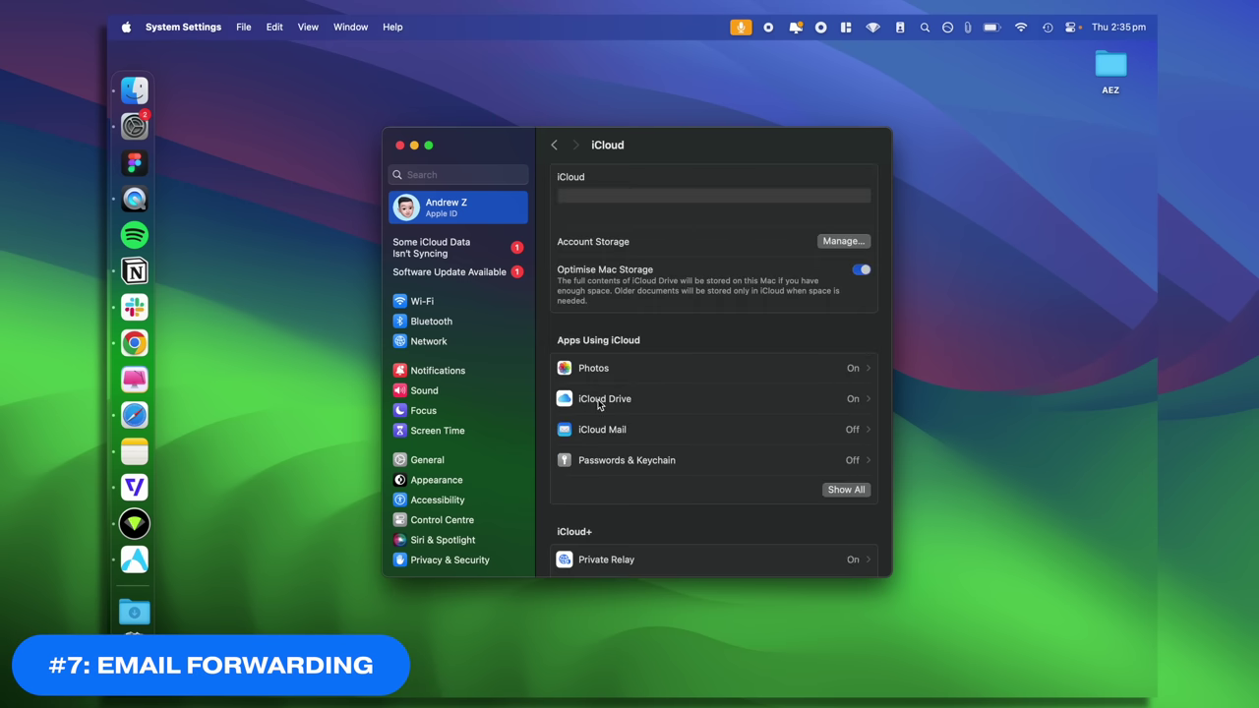
{"action": "scroll", "coordinate": [650, 367], "scroll_direction": "down", "scroll_amount": 5}
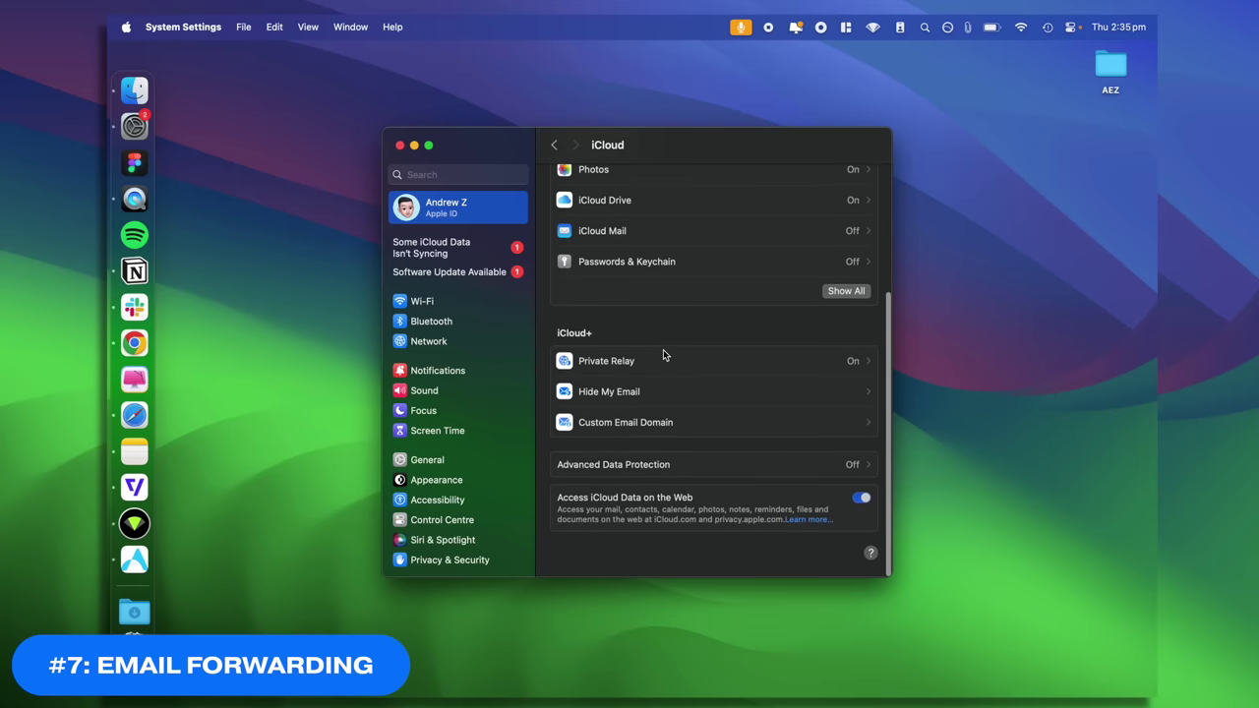
{"action": "left_click", "coordinate": [634, 403]}
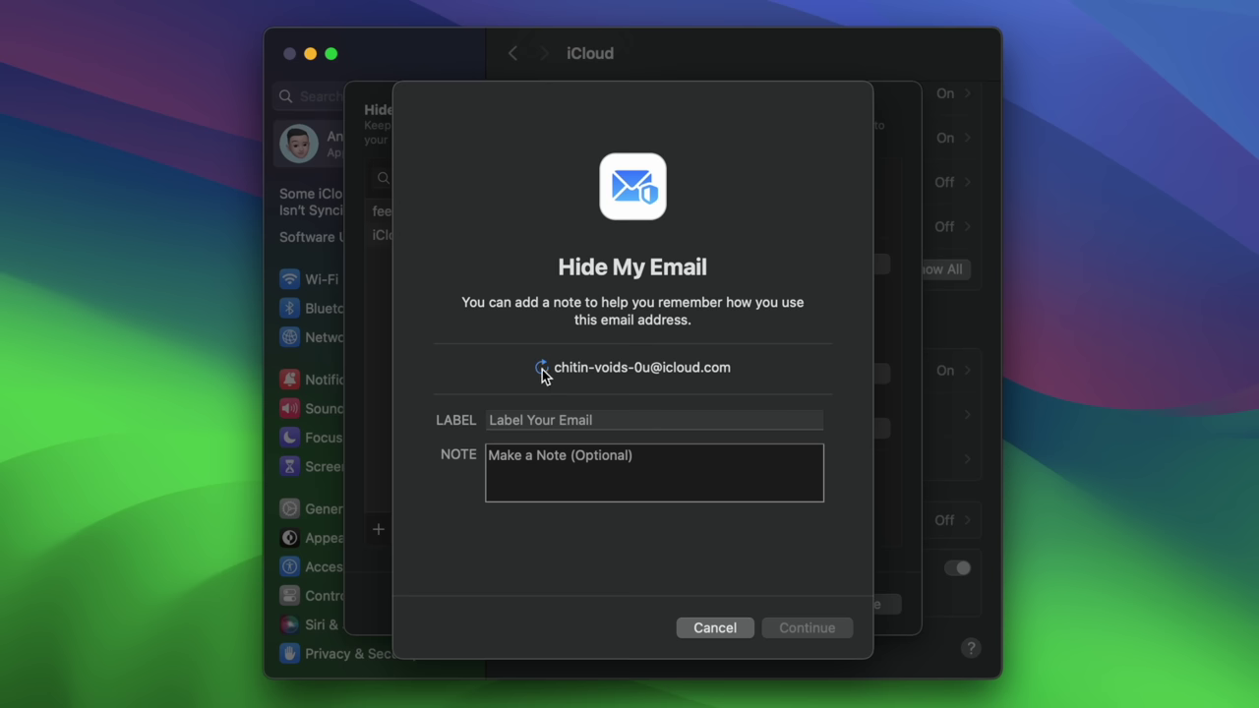
Step: Generate a different Hide My Email address and go through its label and note fields
{"action": "left_click", "coordinate": [541, 369]}
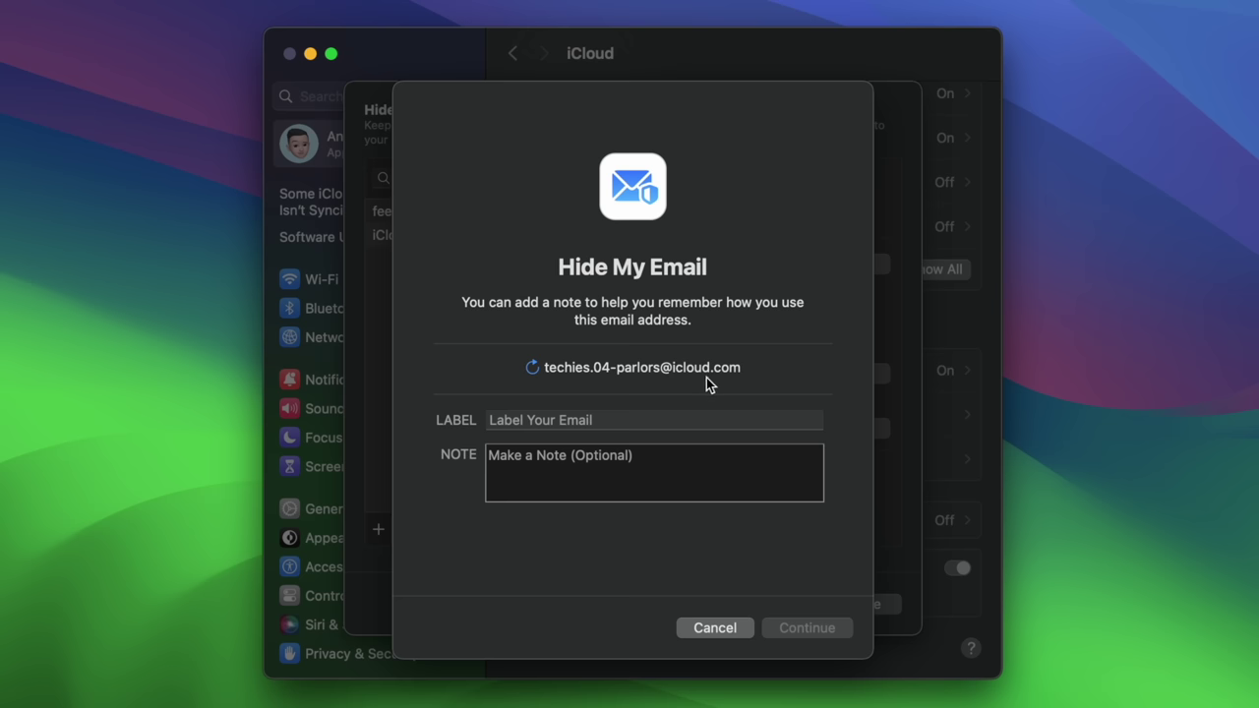
{"action": "left_click", "coordinate": [591, 423]}
{"action": "left_click", "coordinate": [586, 461]}
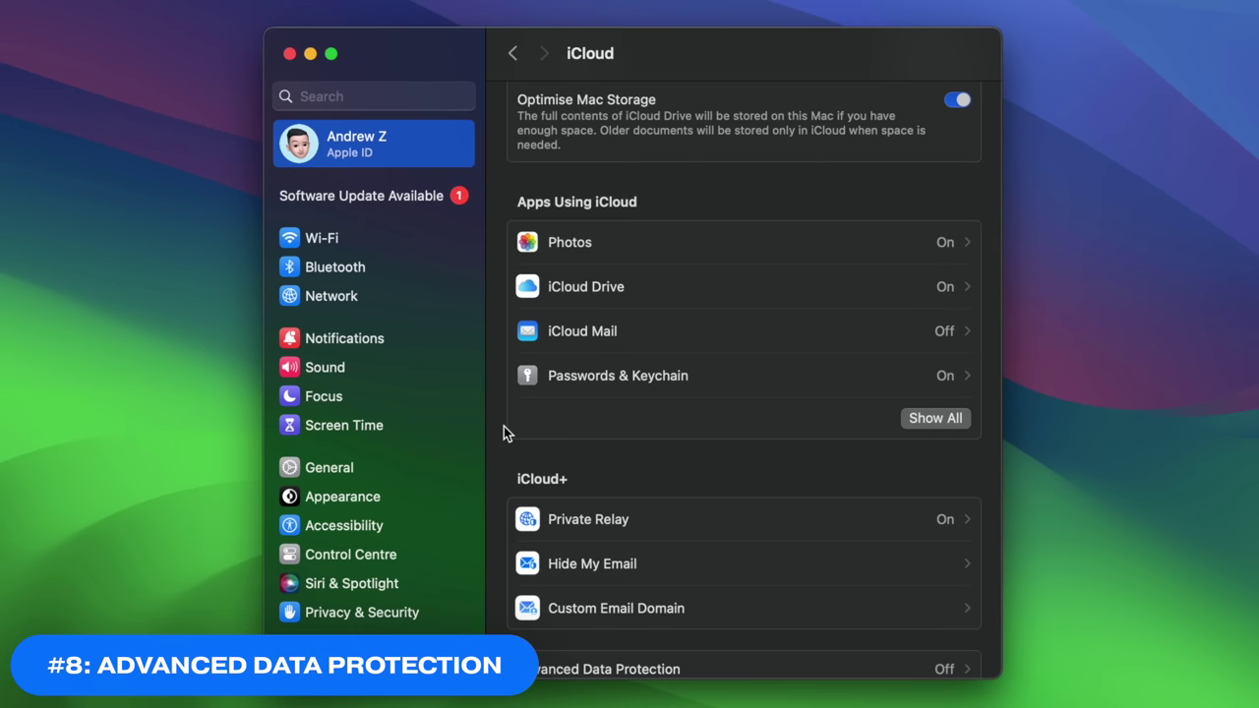
Step: Open the Advanced Data Protection options in the iCloud settings
{"action": "scroll", "coordinate": [504, 429], "scroll_direction": "down", "scroll_amount": 3}
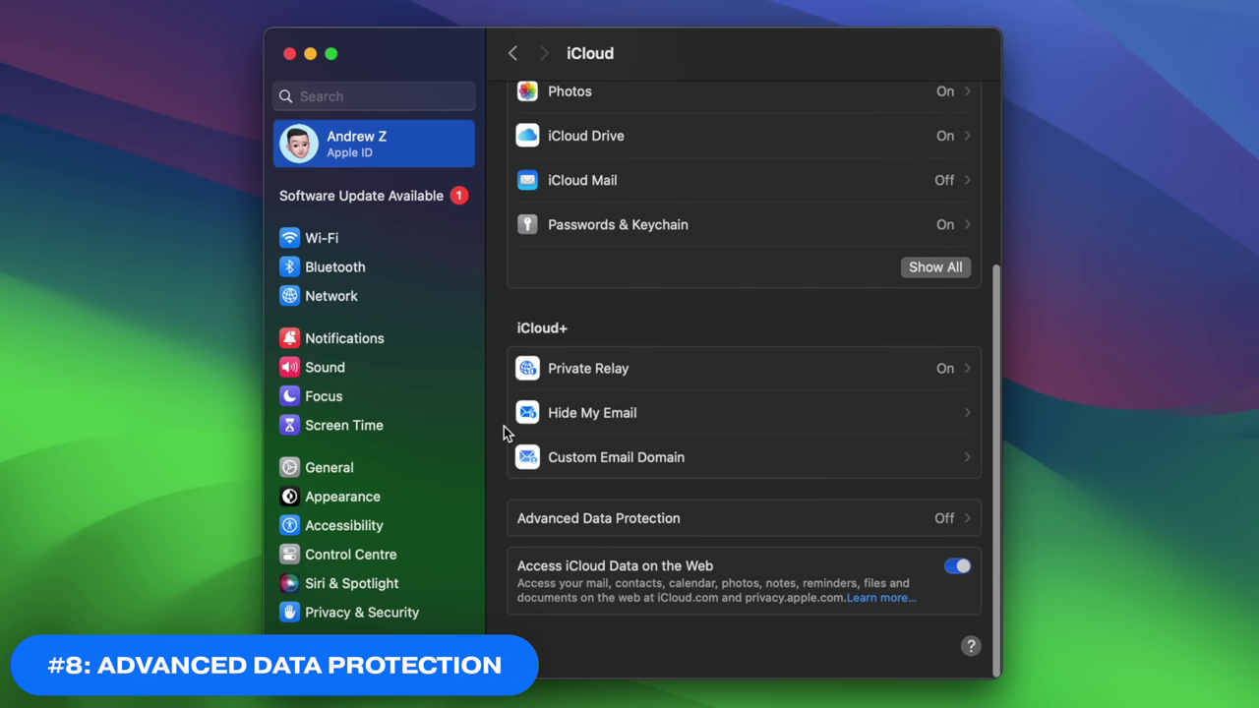
{"action": "left_click", "coordinate": [596, 520]}
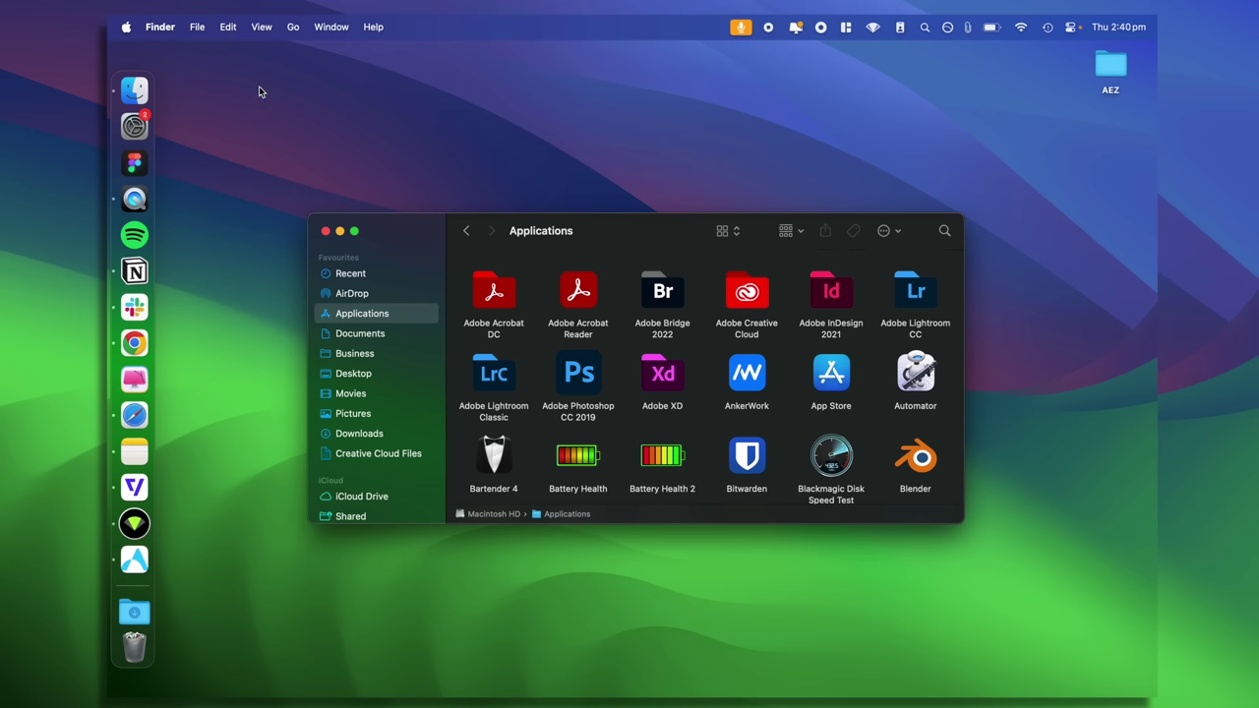
Step: Create a Finder smart folder of files on This Mac whose device make matches sony, and open the Sony Photos folder on the desktop
{"action": "left_click", "coordinate": [196, 27]}
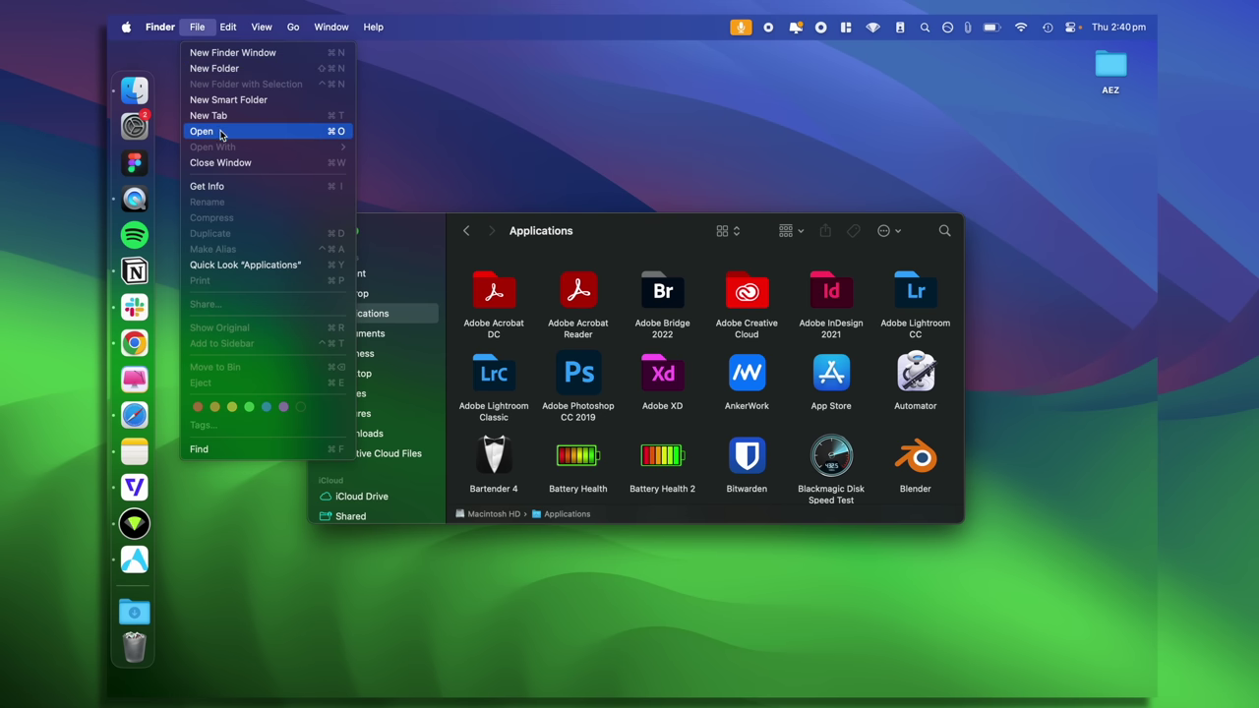
{"action": "left_click", "coordinate": [217, 102]}
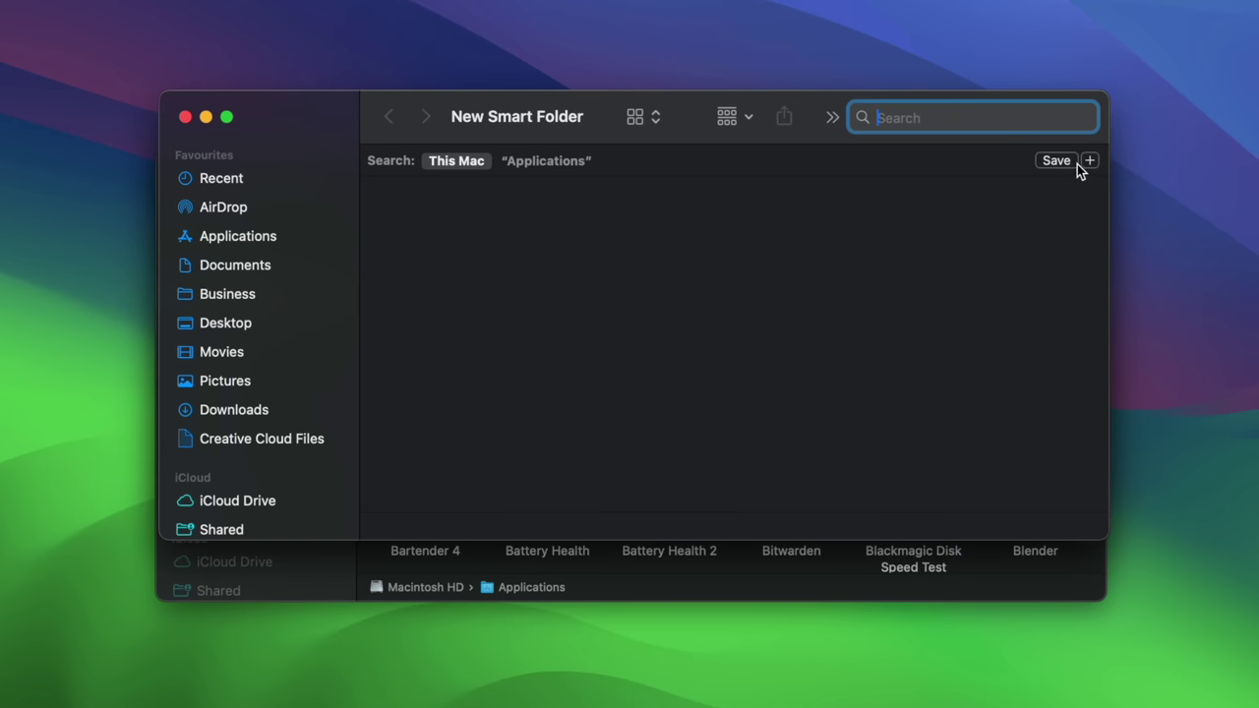
{"action": "left_click", "coordinate": [1089, 160]}
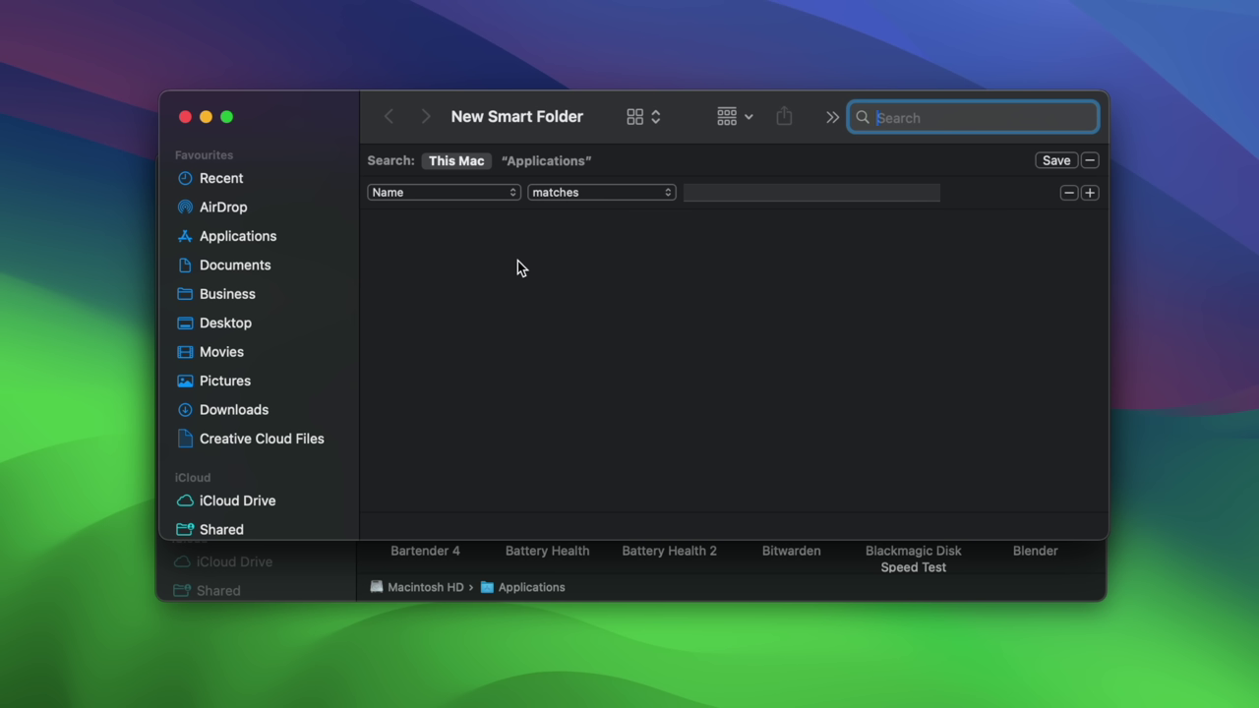
{"action": "left_click", "coordinate": [491, 193]}
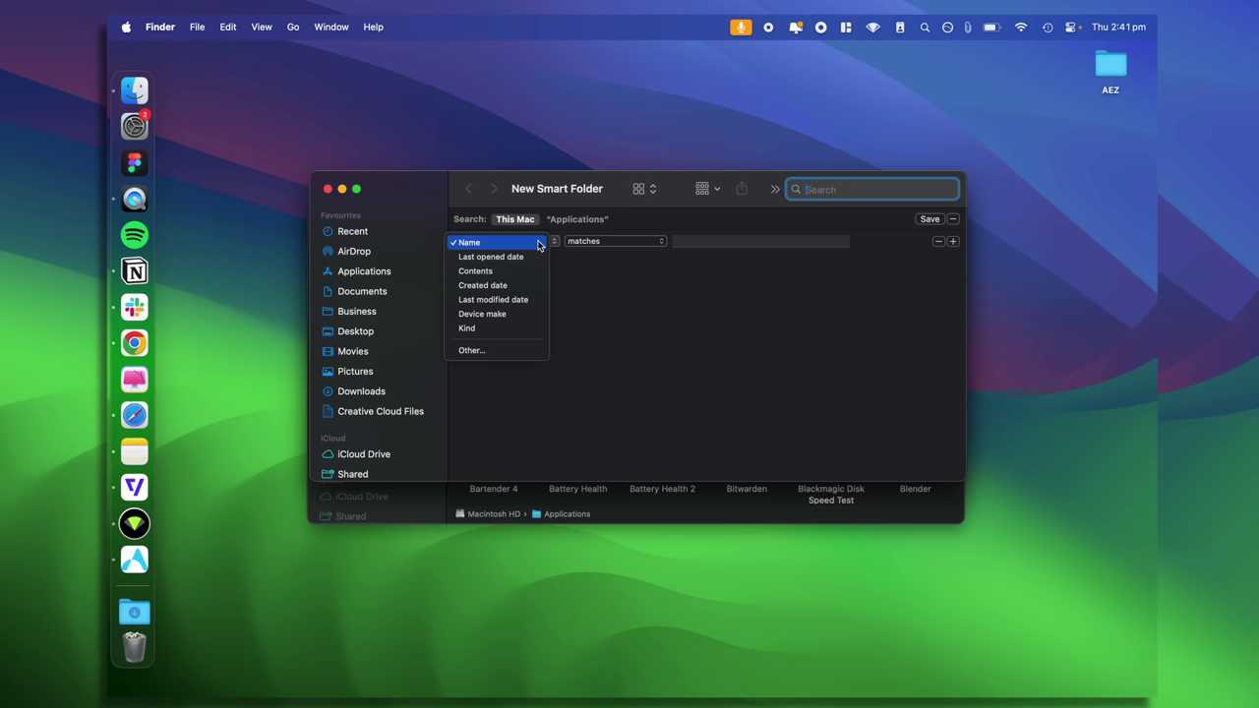
{"action": "left_click", "coordinate": [521, 313]}
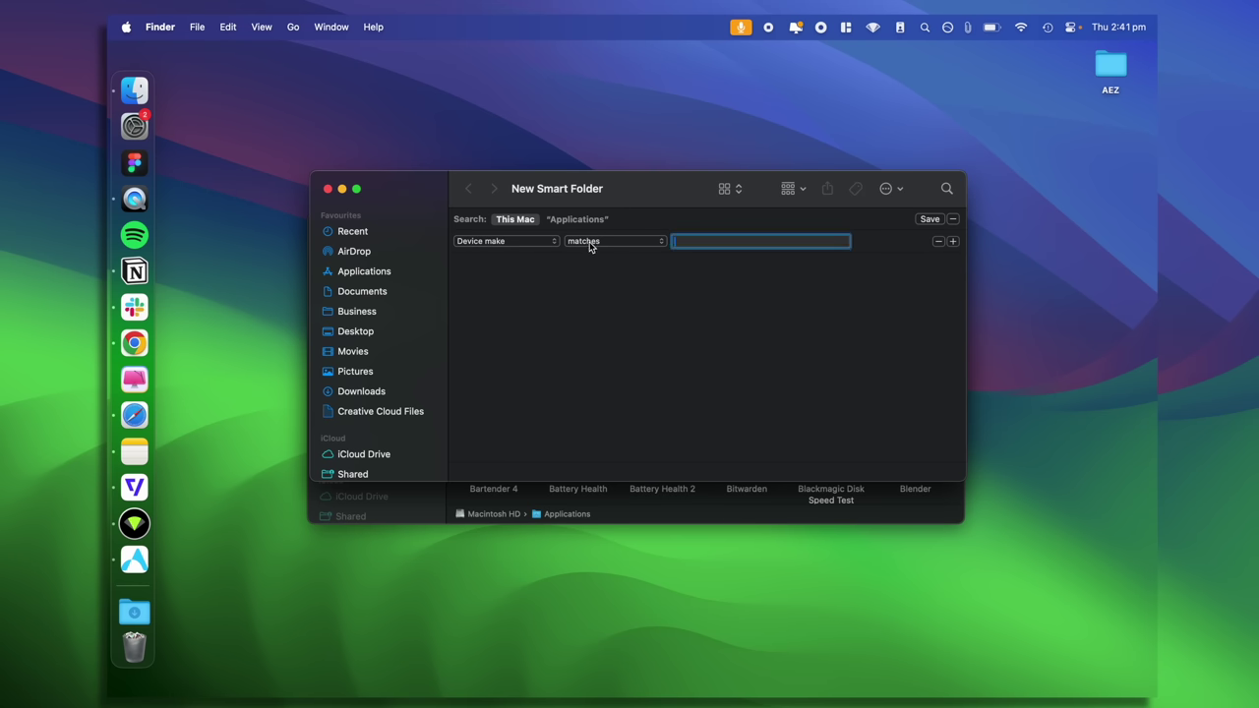
{"action": "type", "text": "sony"}
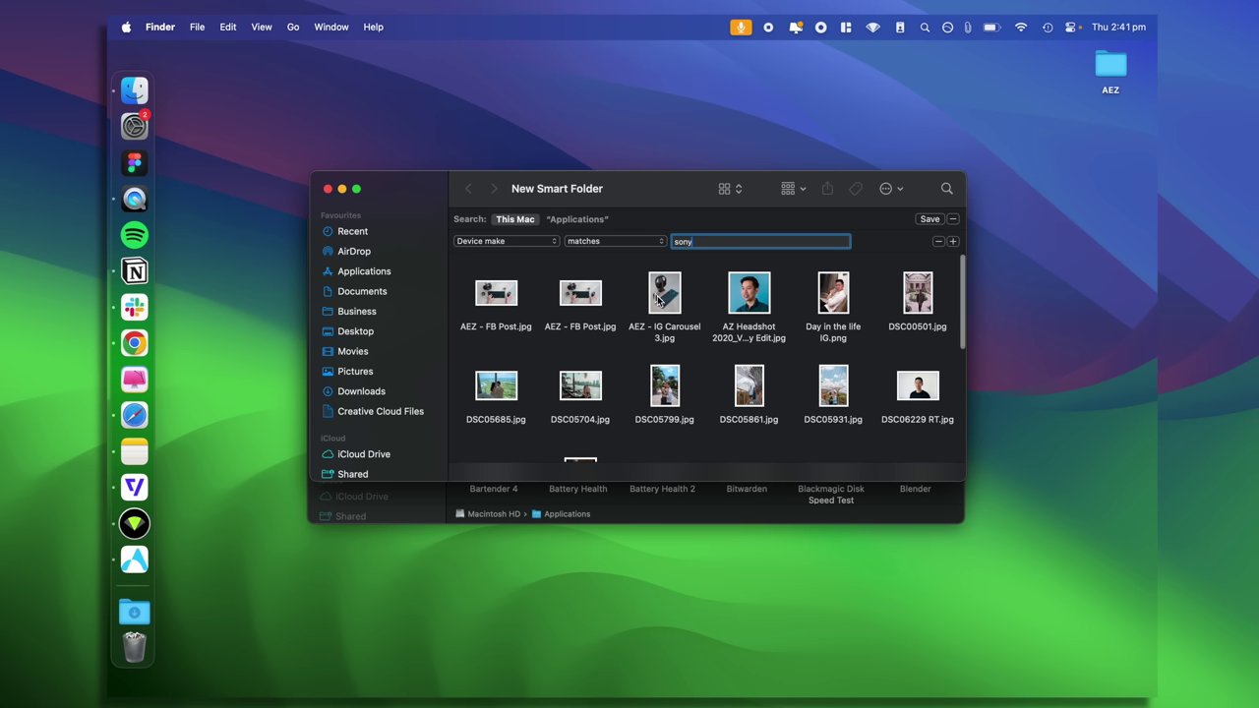
{"action": "key", "text": "Return"}
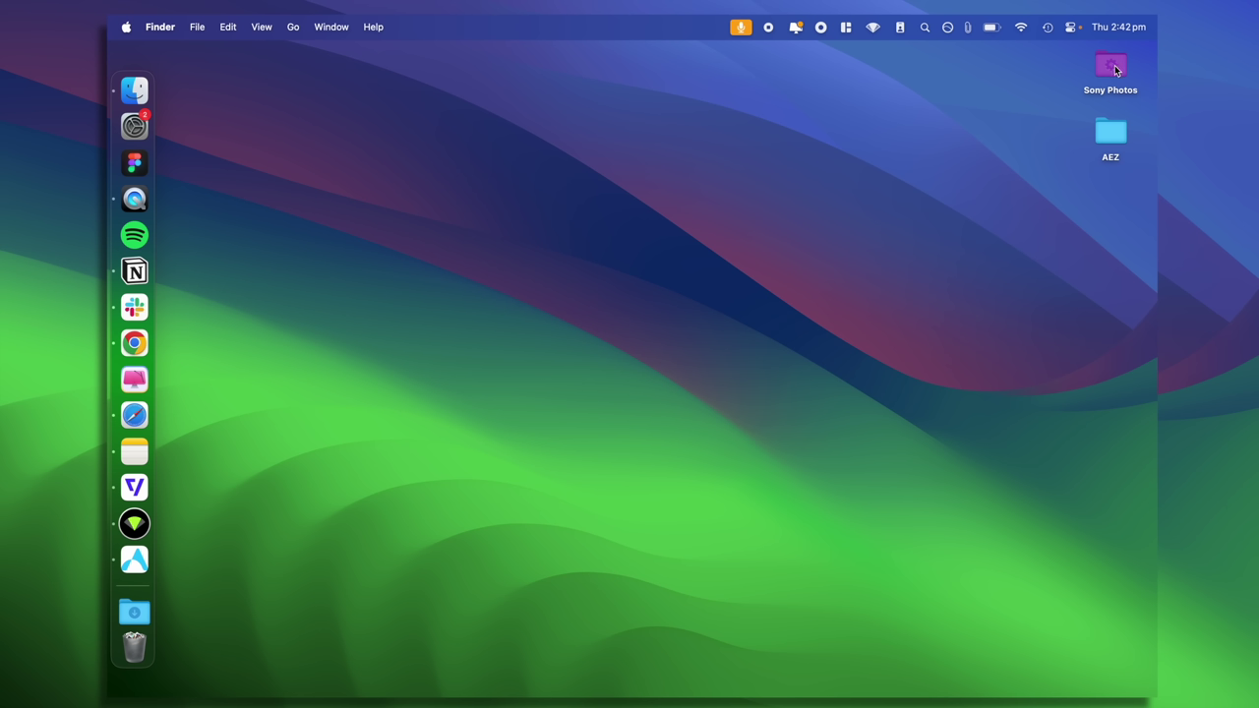
{"action": "double_click", "coordinate": [1114, 65]}
Step: Switch to System Settings and open the Screen Saver settings
{"action": "left_click", "coordinate": [137, 126]}
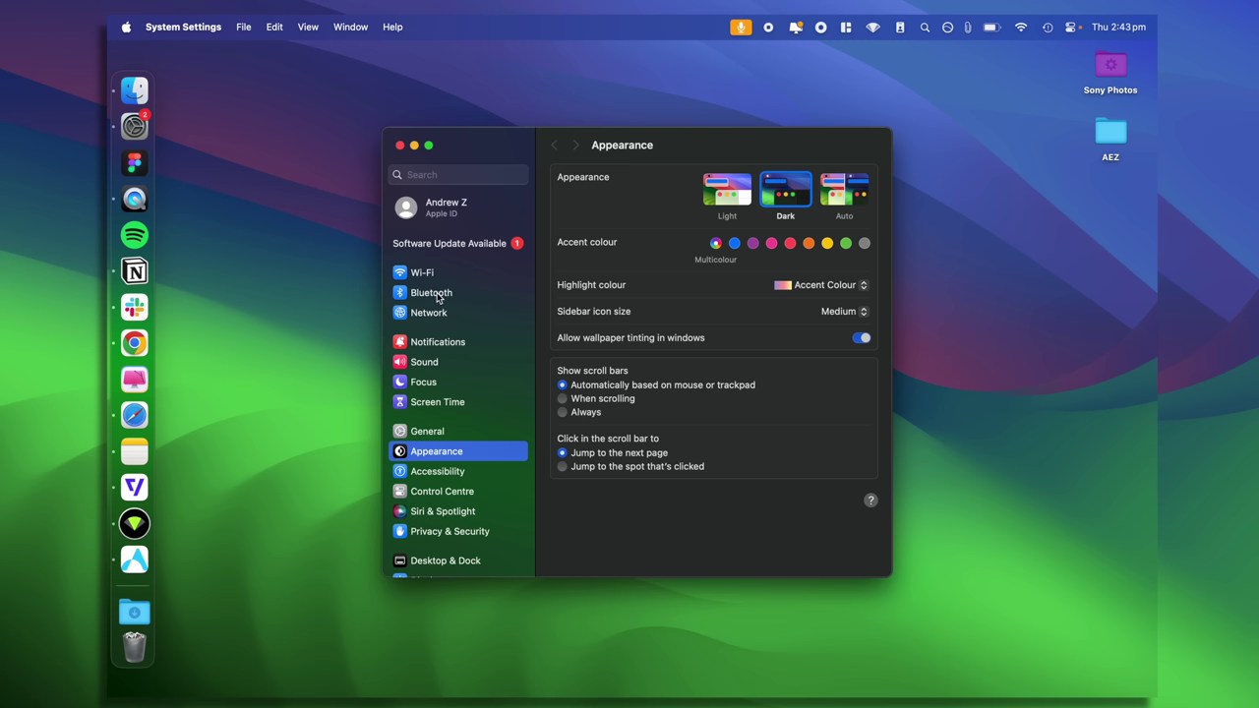
{"action": "scroll", "coordinate": [443, 327], "scroll_direction": "down", "scroll_amount": 5}
{"action": "left_click", "coordinate": [439, 323]}
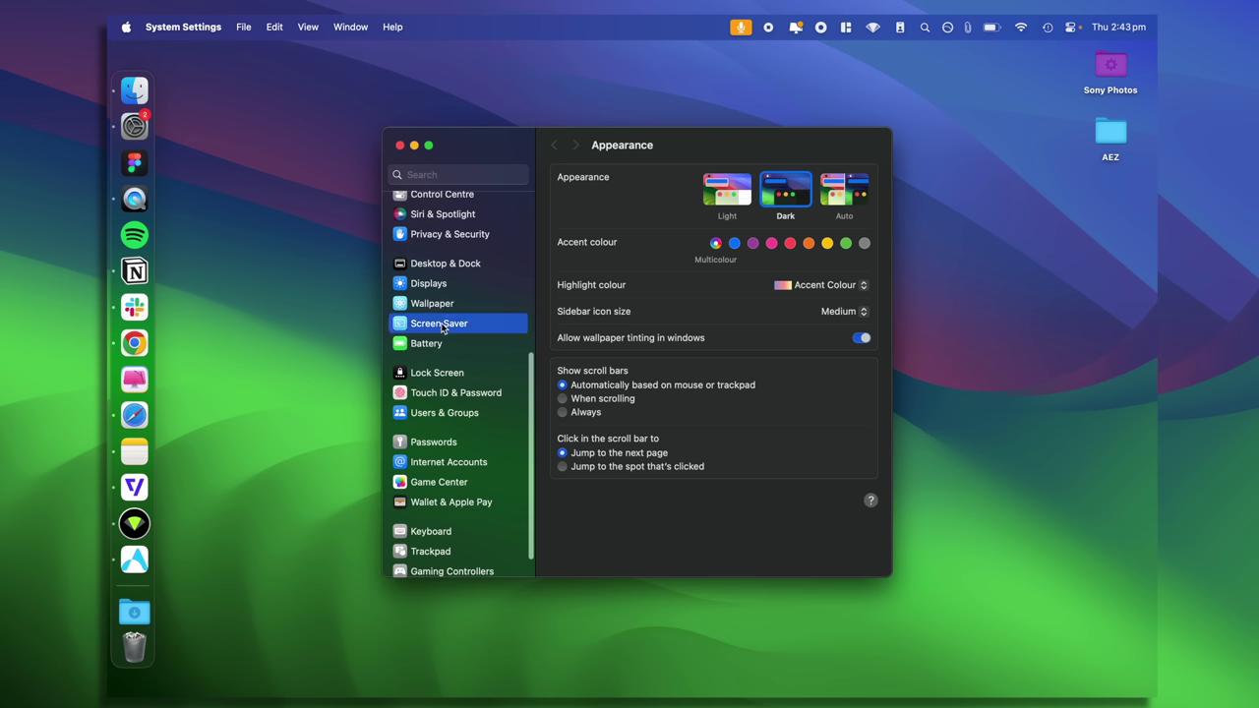
Step: Look through the screen saver collections and select the New York screen saver under Cityscape
{"action": "scroll", "coordinate": [660, 331], "scroll_direction": "down", "scroll_amount": 1}
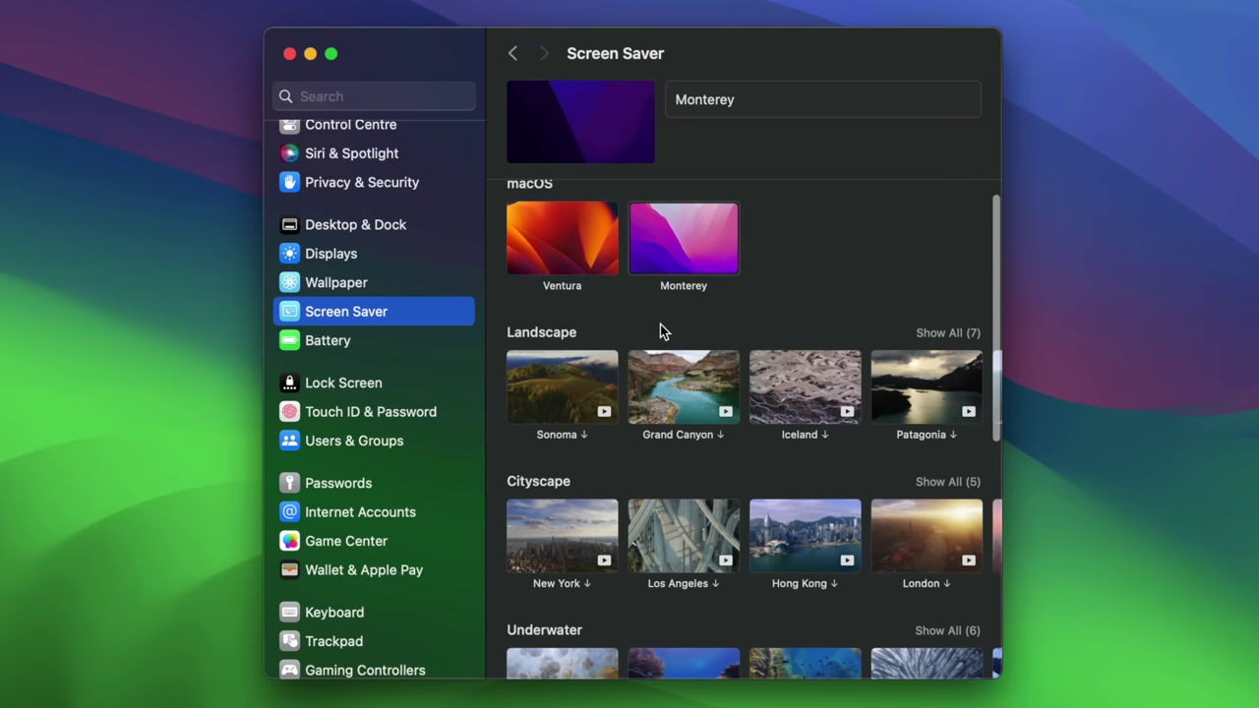
{"action": "scroll", "coordinate": [688, 332], "scroll_direction": "down", "scroll_amount": 2}
{"action": "scroll", "coordinate": [623, 347], "scroll_direction": "up", "scroll_amount": 1}
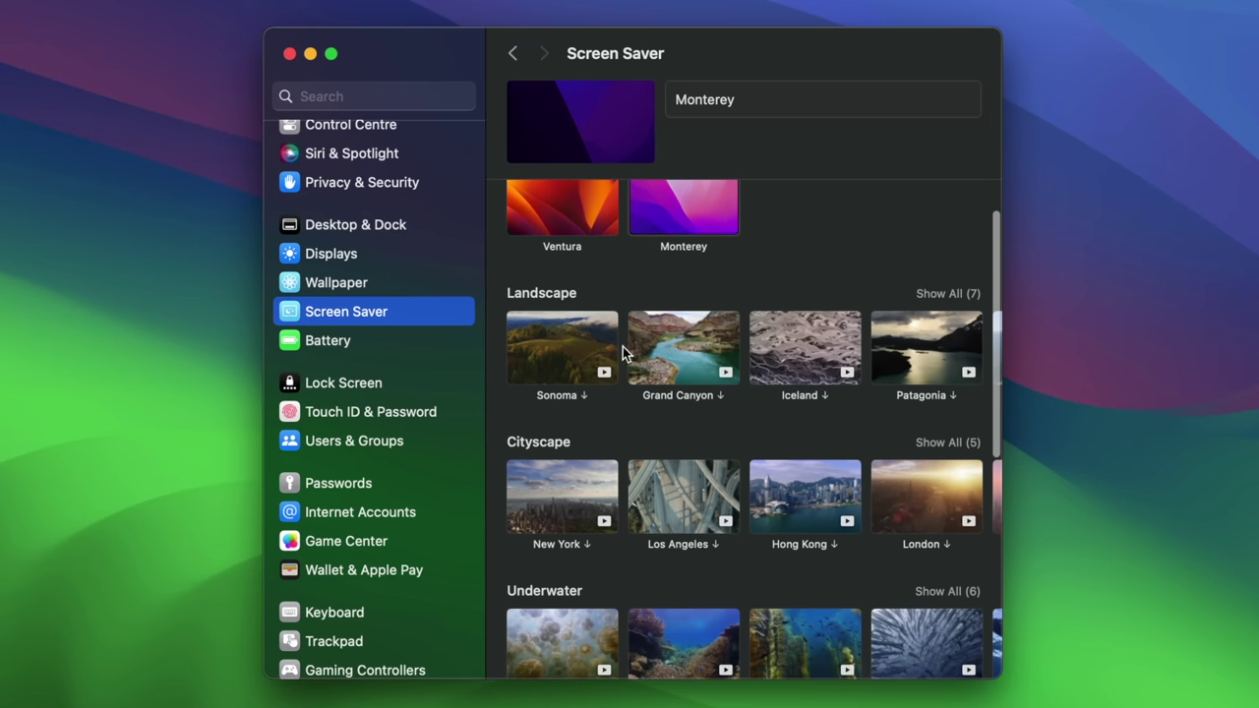
{"action": "scroll", "coordinate": [623, 346], "scroll_direction": "down", "scroll_amount": 4}
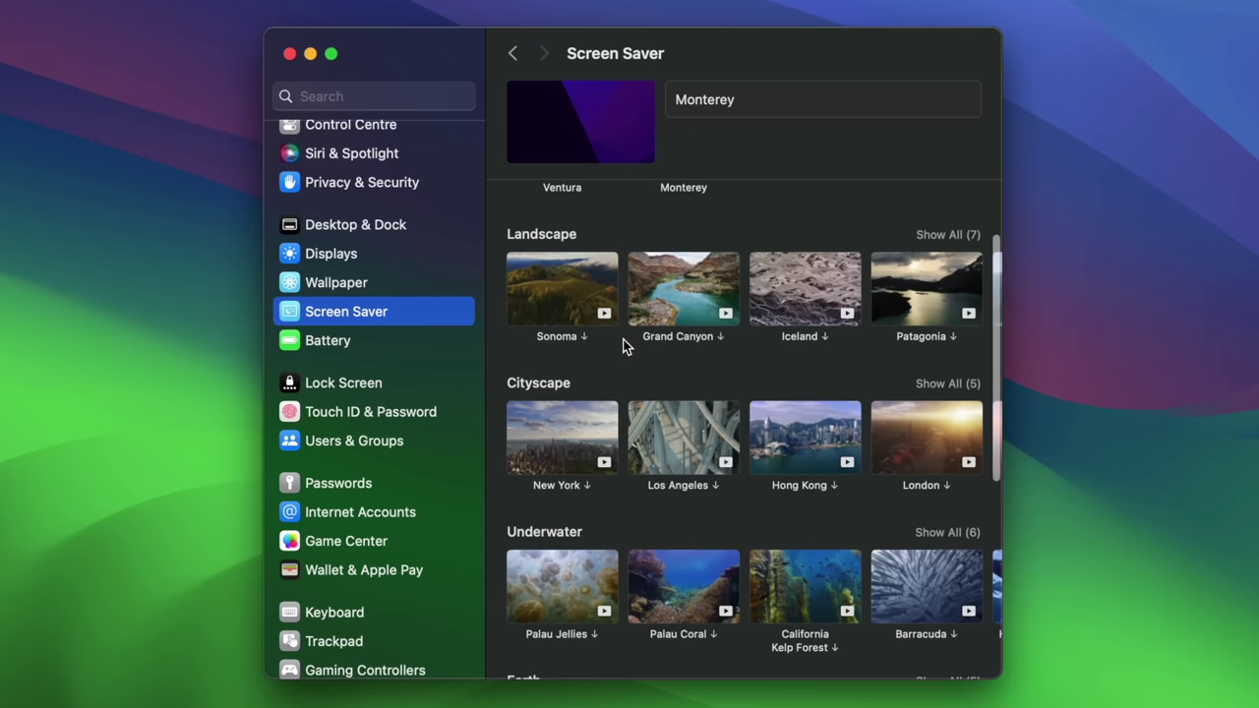
{"action": "scroll", "coordinate": [622, 347], "scroll_direction": "down", "scroll_amount": 1}
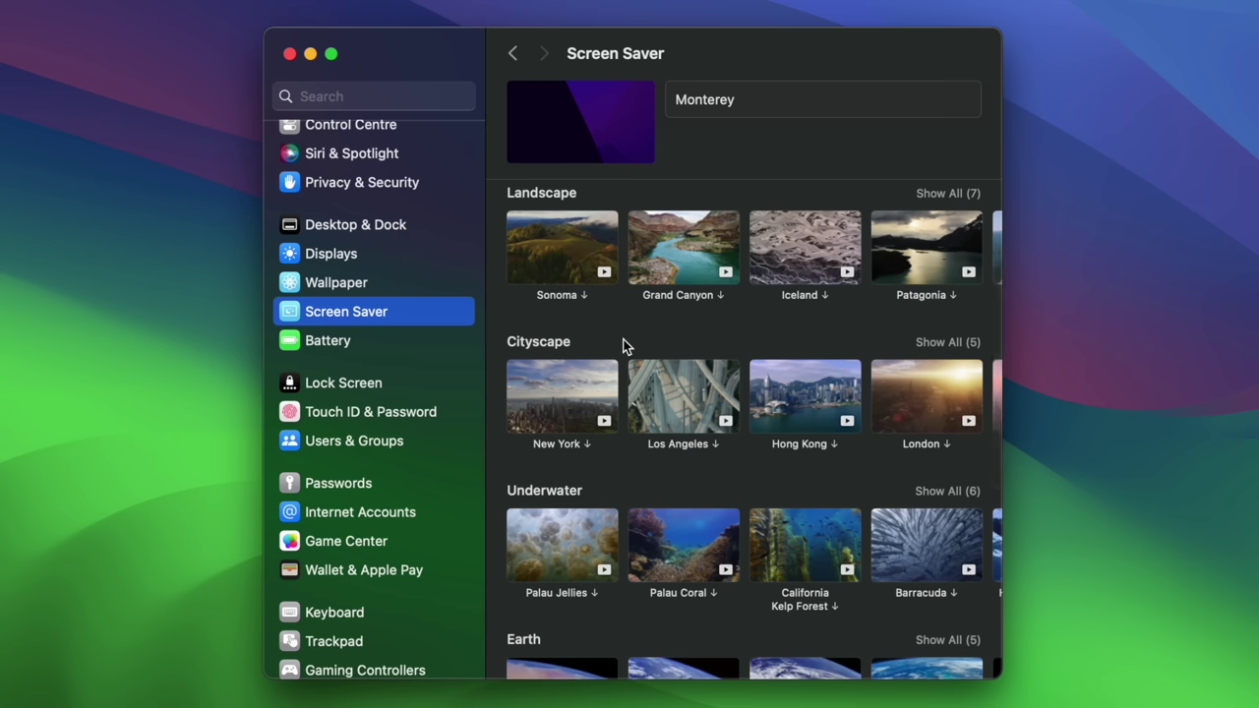
{"action": "left_click", "coordinate": [562, 396]}
{"action": "scroll", "coordinate": [766, 258], "scroll_direction": "up", "scroll_amount": 8}
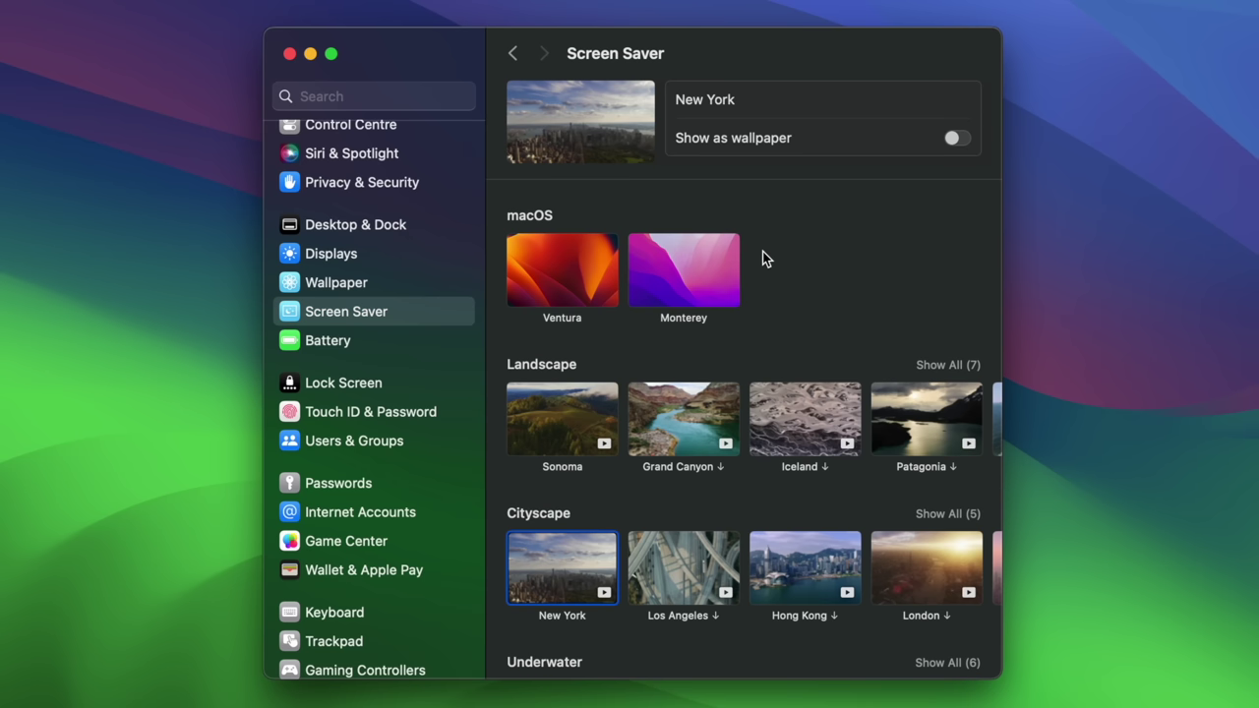
Step: Show the New York screen saver as the wallpaper and lock the screen
{"action": "left_click", "coordinate": [955, 139]}
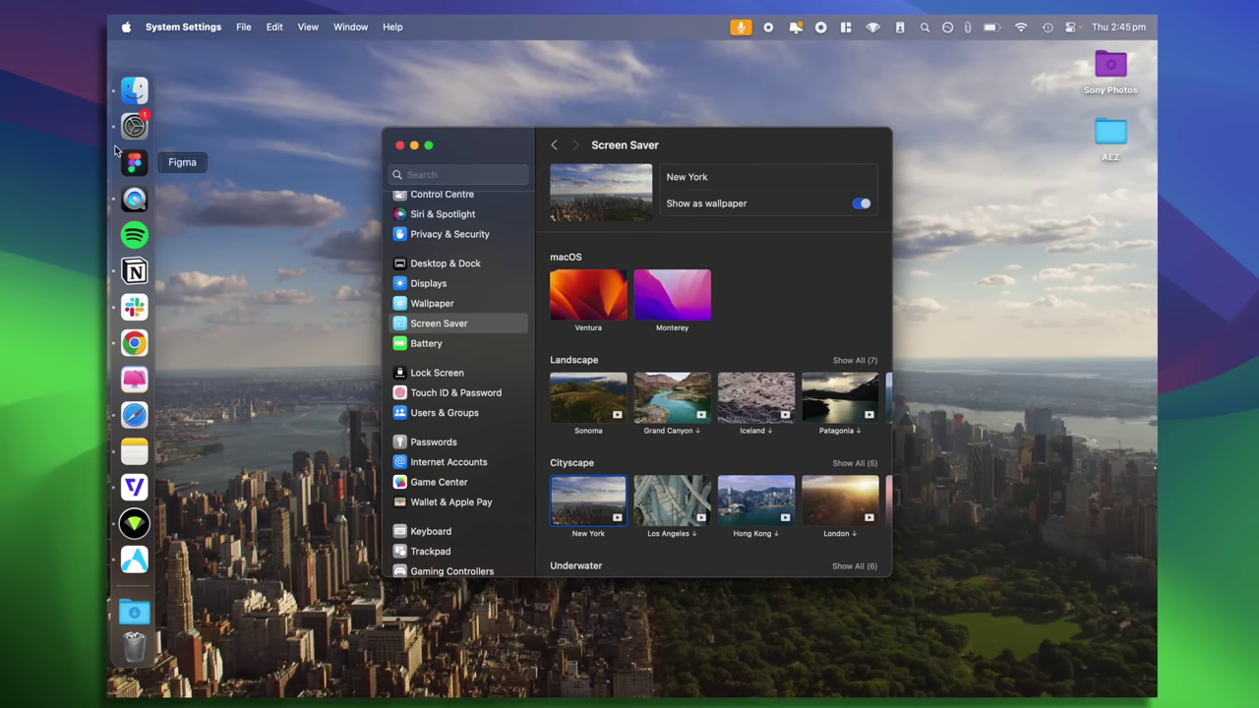
{"action": "left_click", "coordinate": [126, 27]}
{"action": "left_click", "coordinate": [147, 218]}
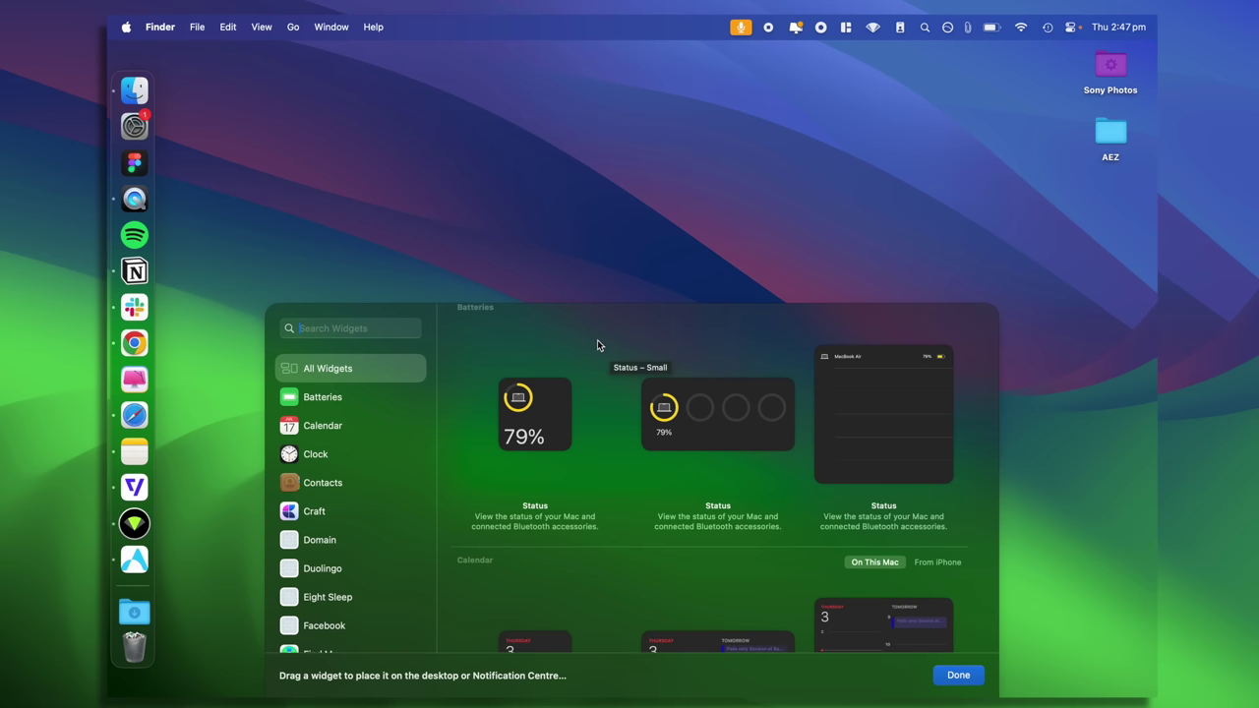
Step: Look through the Batteries and Calendar widgets in the widget gallery and close the gallery
{"action": "scroll", "coordinate": [598, 343], "scroll_direction": "down", "scroll_amount": 5}
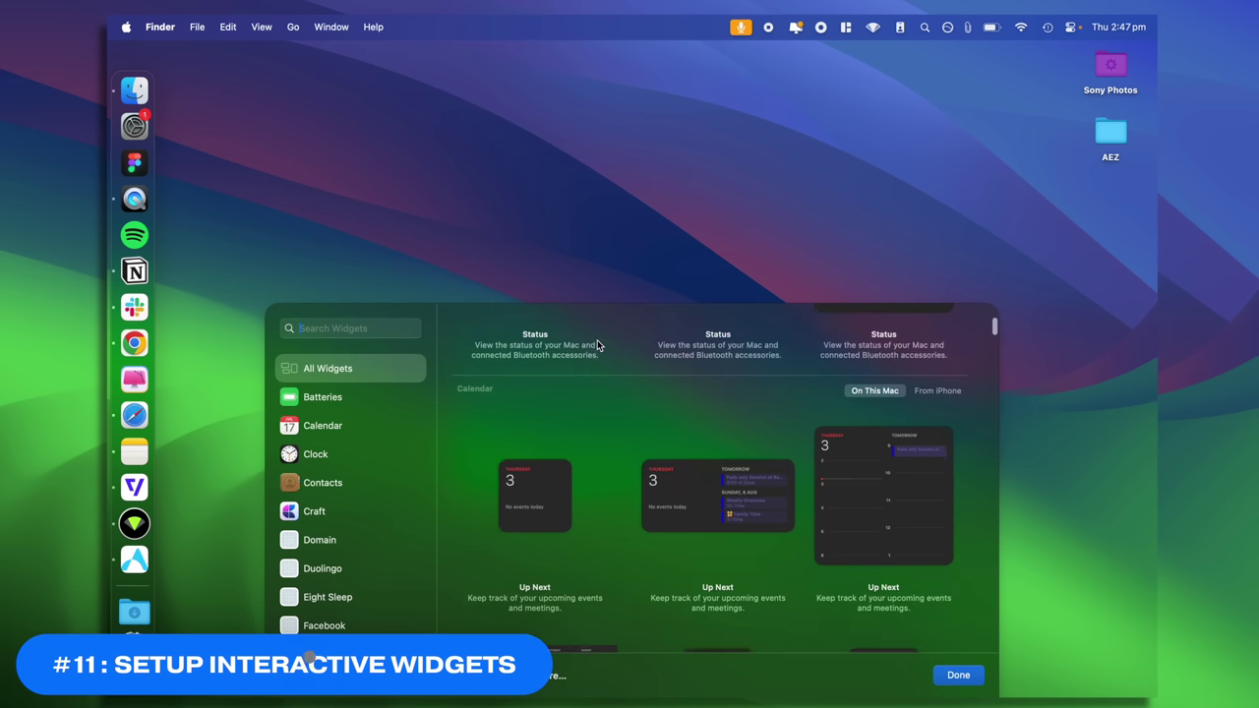
{"action": "scroll", "coordinate": [597, 339], "scroll_direction": "down", "scroll_amount": 2}
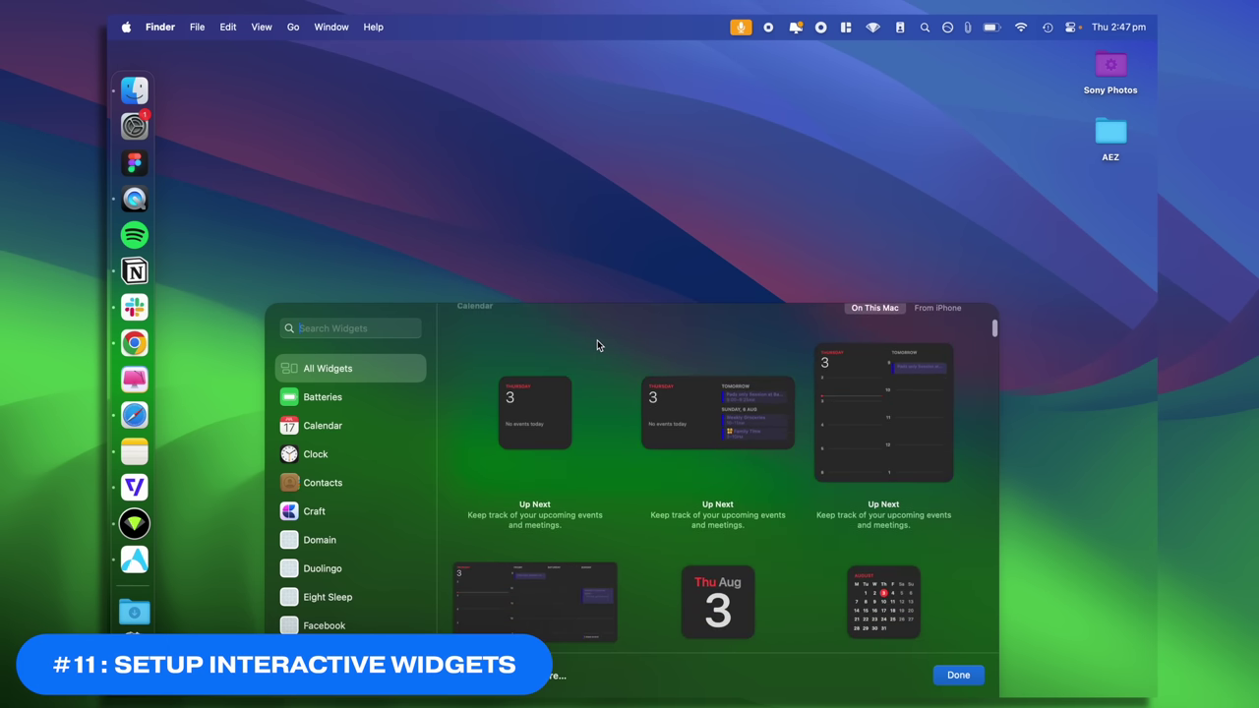
{"action": "scroll", "coordinate": [597, 340], "scroll_direction": "up", "scroll_amount": 3}
{"action": "scroll", "coordinate": [598, 344], "scroll_direction": "up", "scroll_amount": 1}
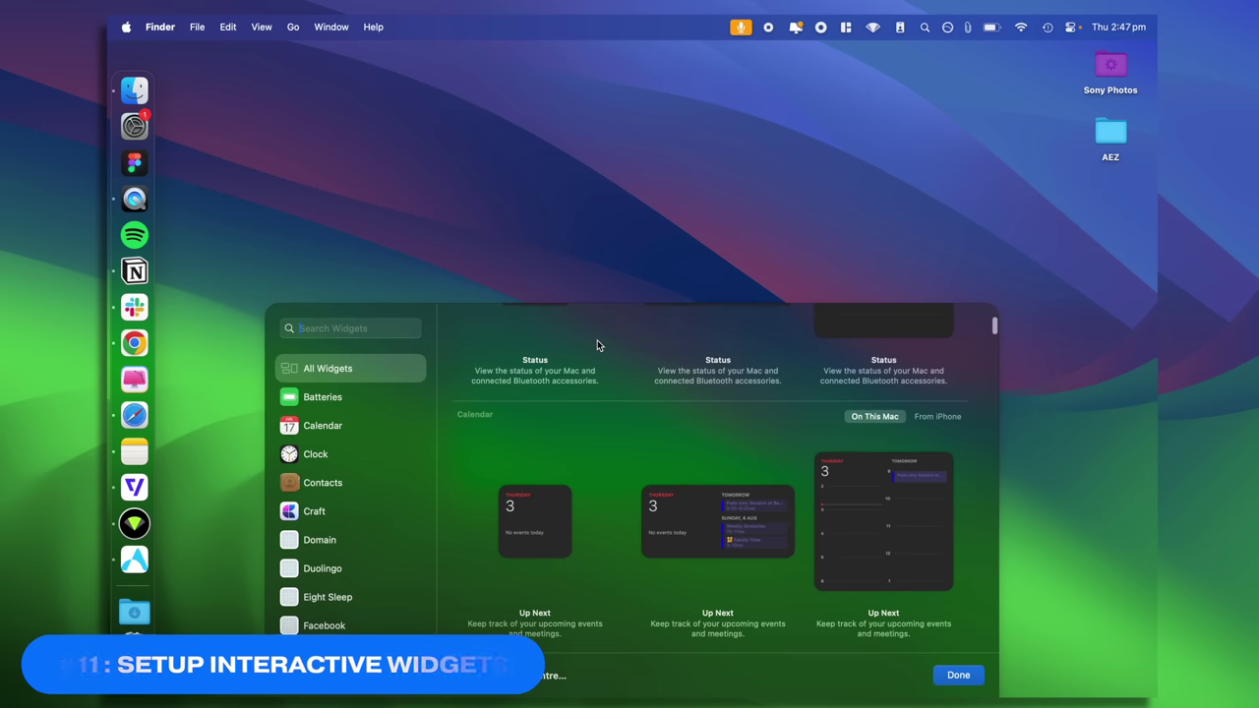
{"action": "scroll", "coordinate": [597, 345], "scroll_direction": "down", "scroll_amount": 1}
{"action": "scroll", "coordinate": [597, 344], "scroll_direction": "down", "scroll_amount": 1}
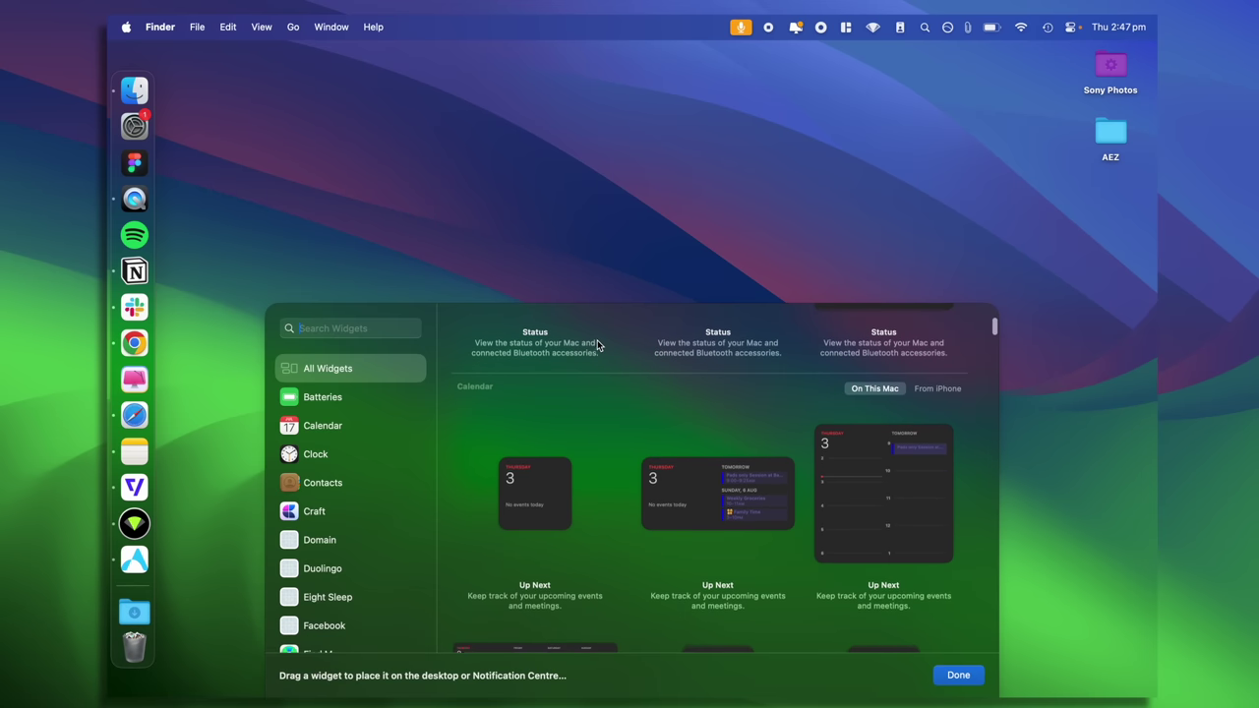
{"action": "key", "text": "Return"}
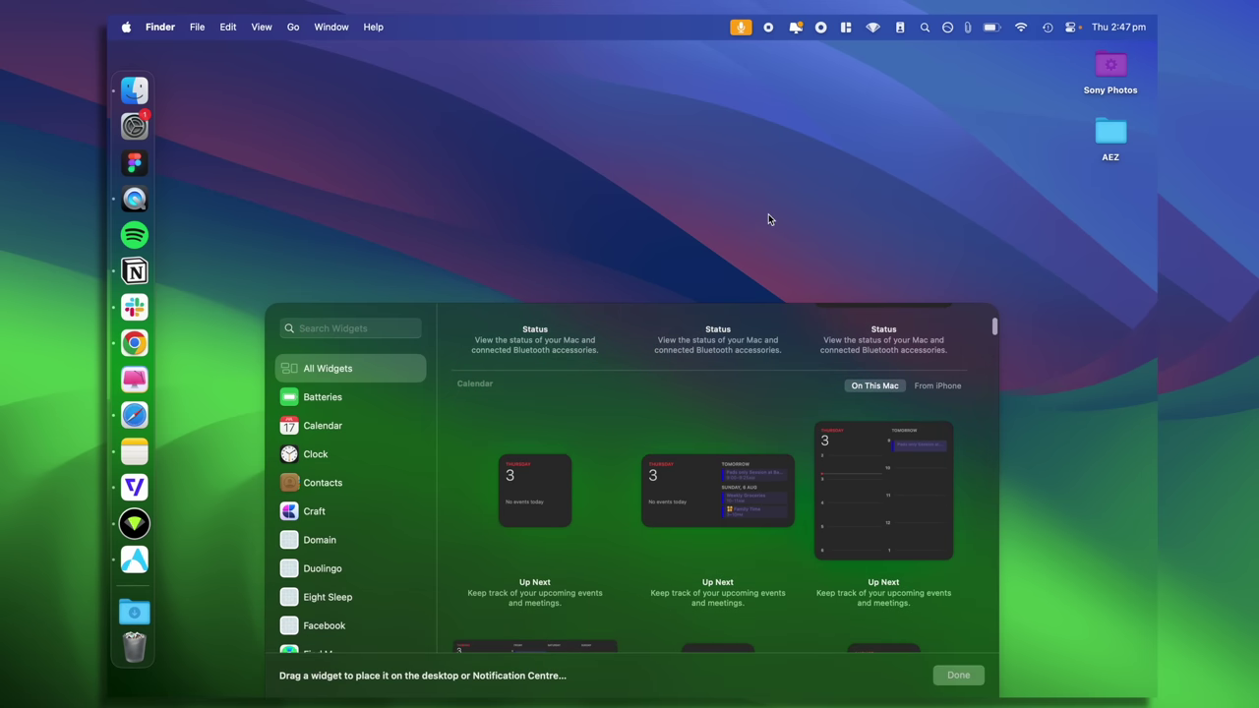
Step: Edit the desktop widgets and place the small Calendar Up Next widget in the upper middle of the desktop
{"action": "right_click", "coordinate": [500, 229]}
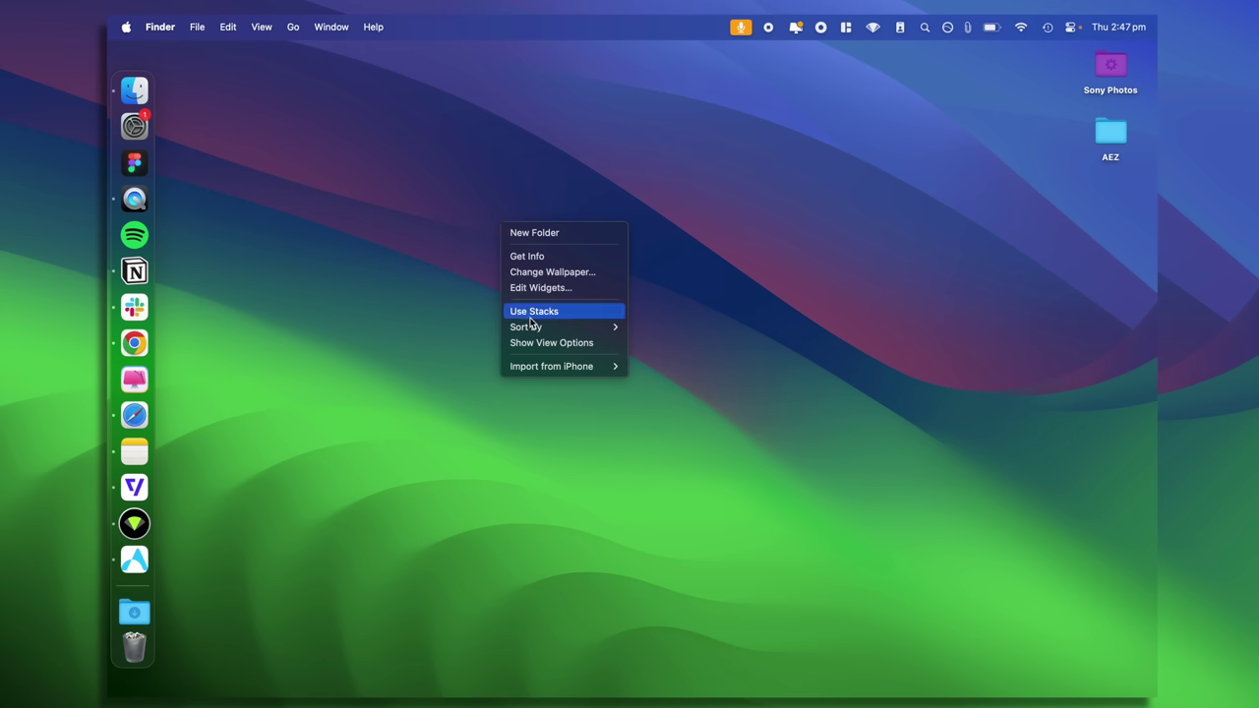
{"action": "left_click", "coordinate": [540, 288]}
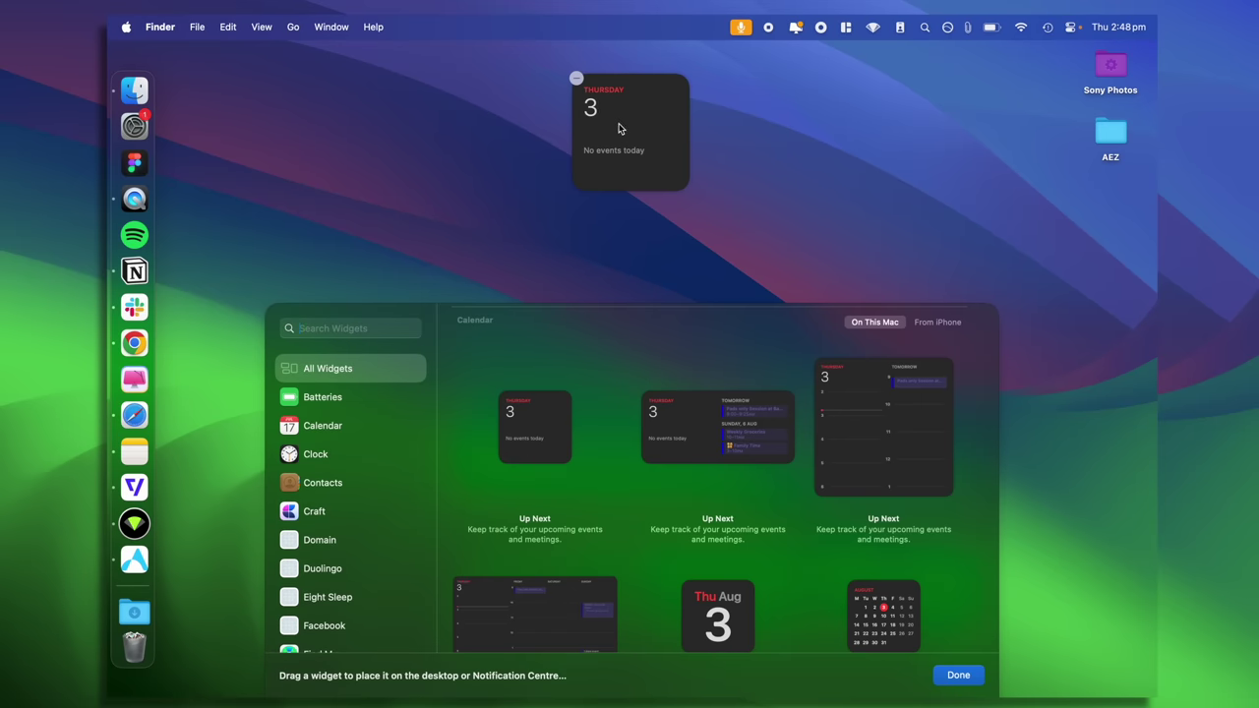
{"action": "mouse_move", "coordinate": [617, 126]}
{"action": "left_mouse_down"}
{"action": "mouse_move", "coordinate": [565, 121]}
{"action": "mouse_move", "coordinate": [621, 127]}
{"action": "left_mouse_up"}
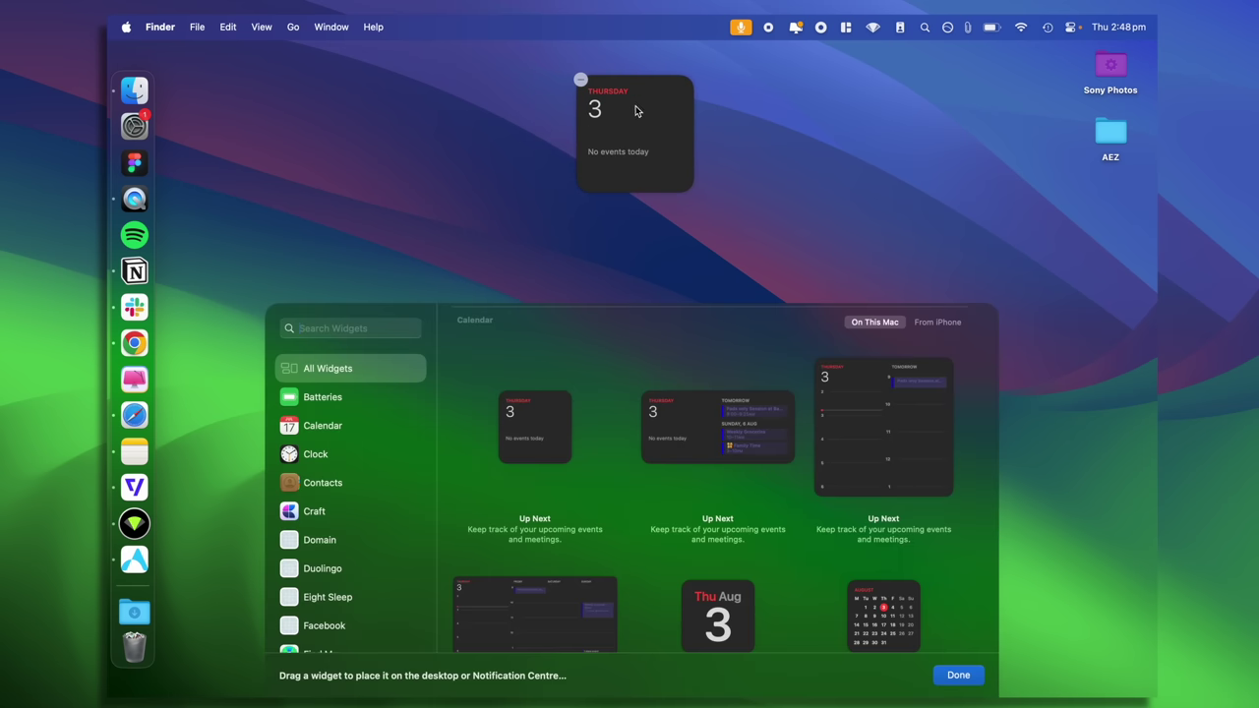
Step: Add the wide World Clock widget to the desktop directly to the right of the calendar widget
{"action": "scroll", "coordinate": [676, 442], "scroll_direction": "down", "scroll_amount": 8}
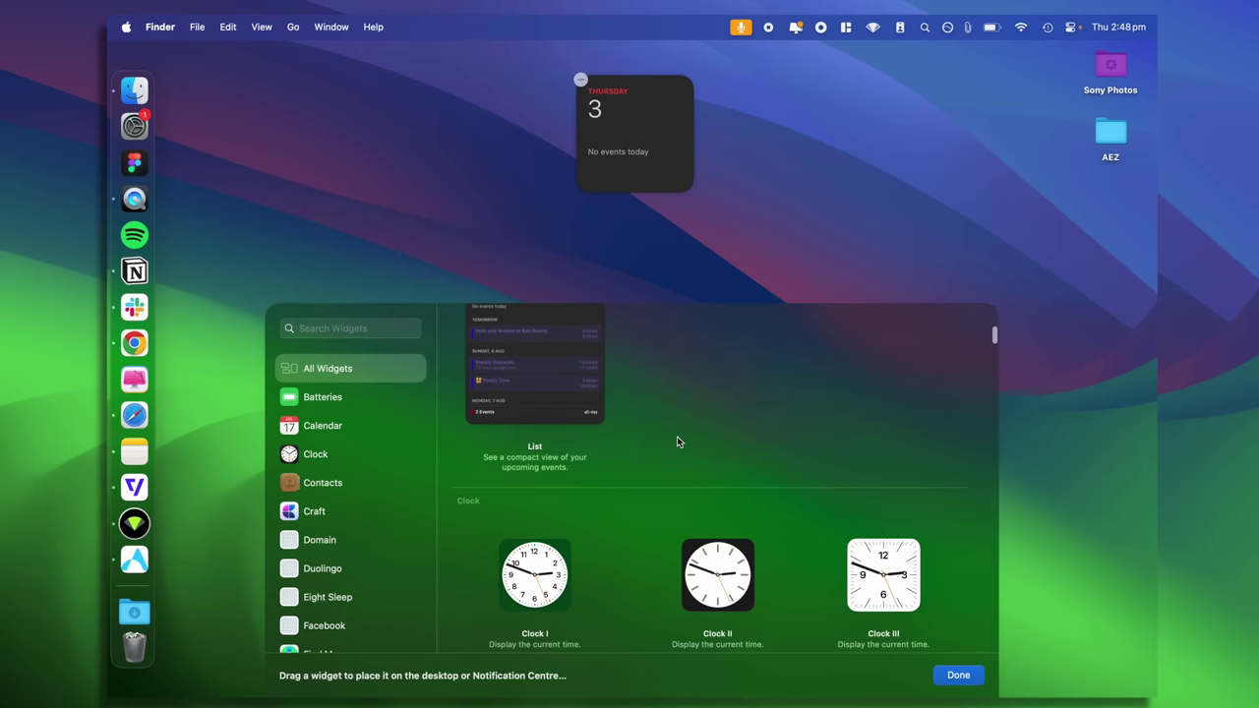
{"action": "scroll", "coordinate": [677, 441], "scroll_direction": "down", "scroll_amount": 8}
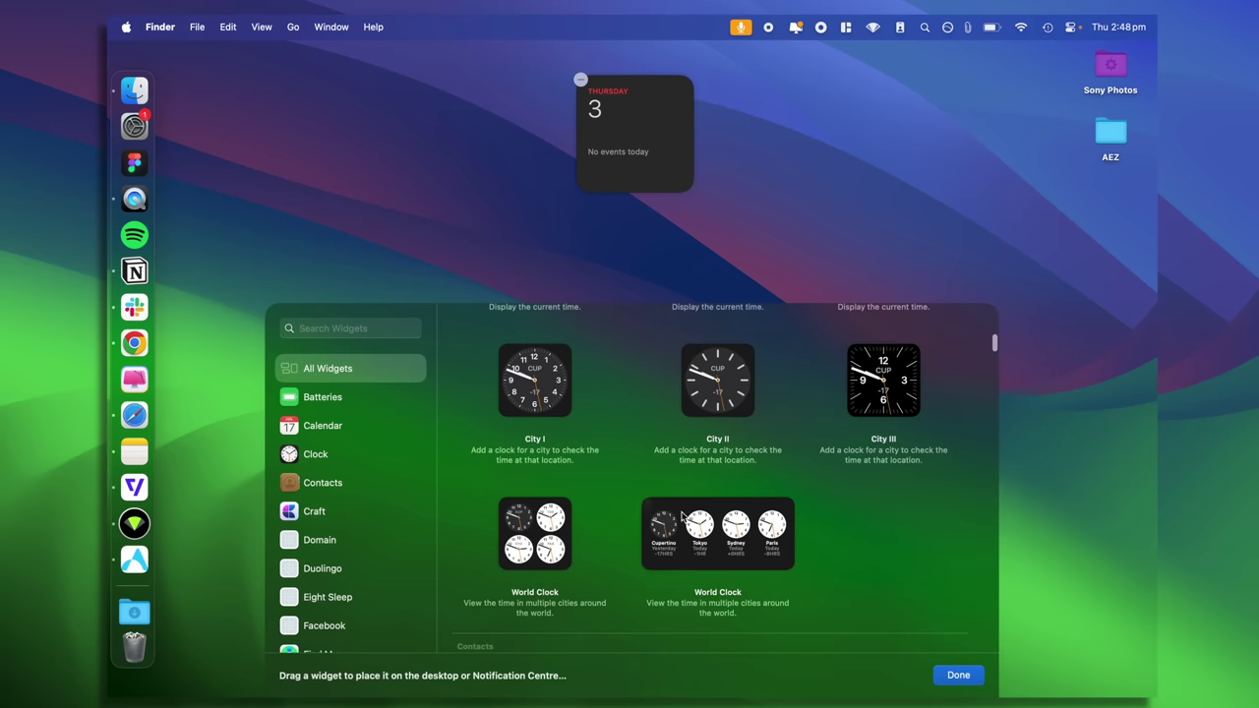
{"action": "left_click_drag", "start_coordinate": [681, 513], "coordinate": [658, 225]}
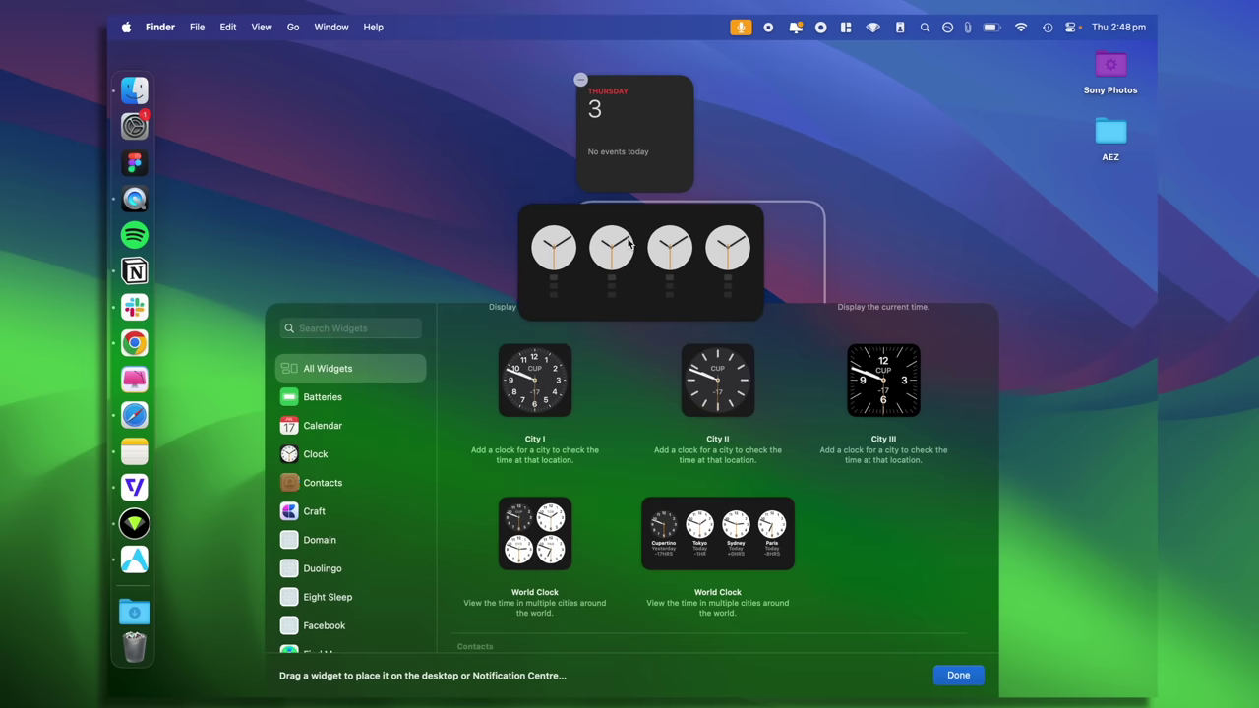
{"action": "left_click_drag", "start_coordinate": [480, 173], "coordinate": [825, 154]}
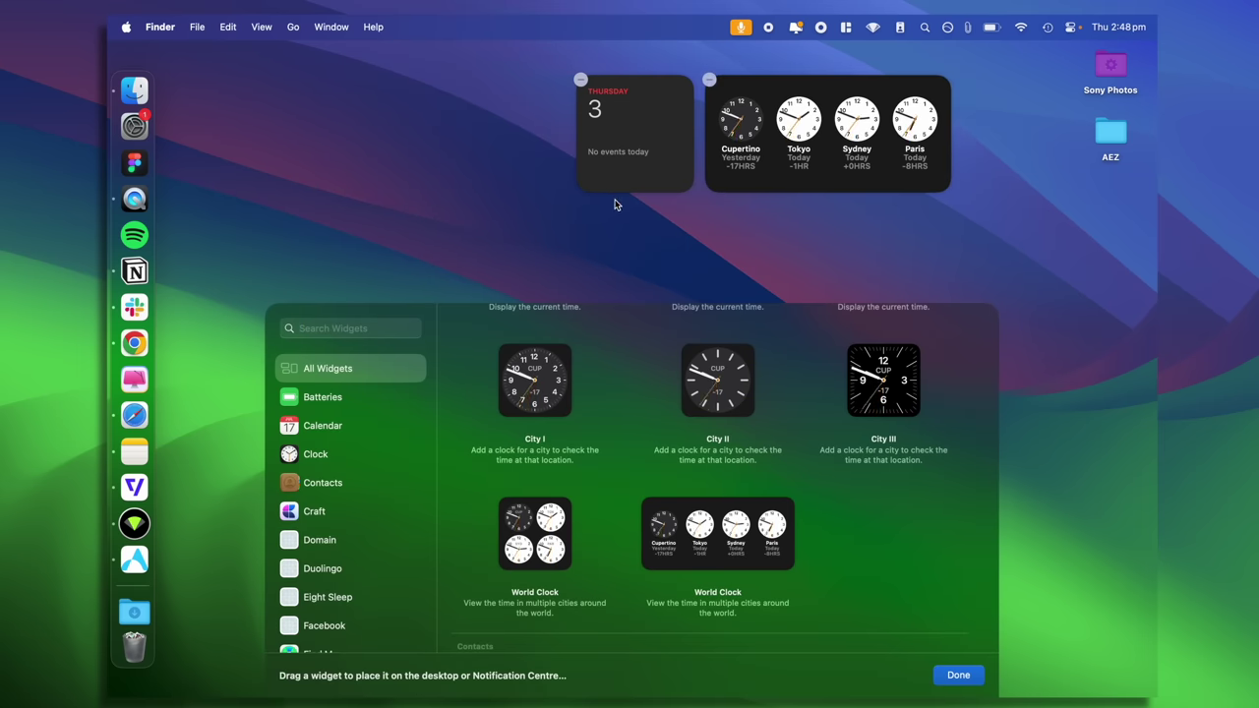
Step: Search the widget gallery for reminder and place the small Reminders List widget to the left of the calendar widget
{"action": "scroll", "coordinate": [615, 419], "scroll_direction": "down", "scroll_amount": 10}
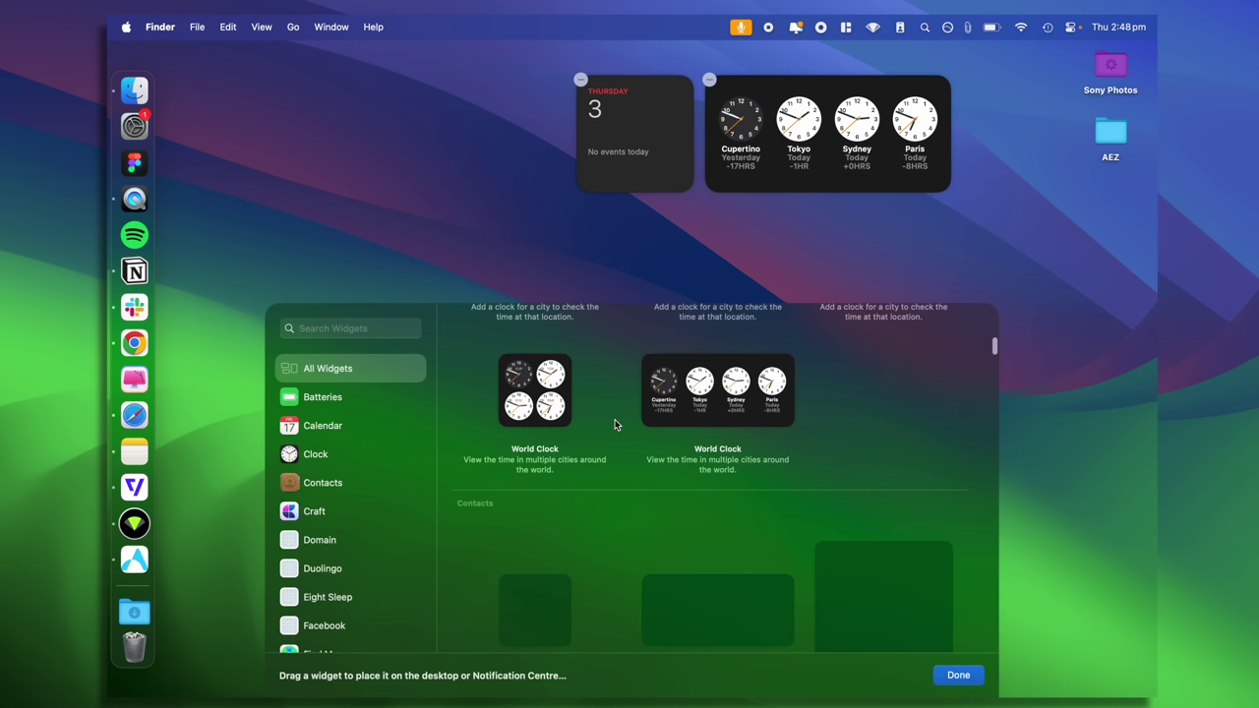
{"action": "scroll", "coordinate": [640, 504], "scroll_direction": "up", "scroll_amount": 2}
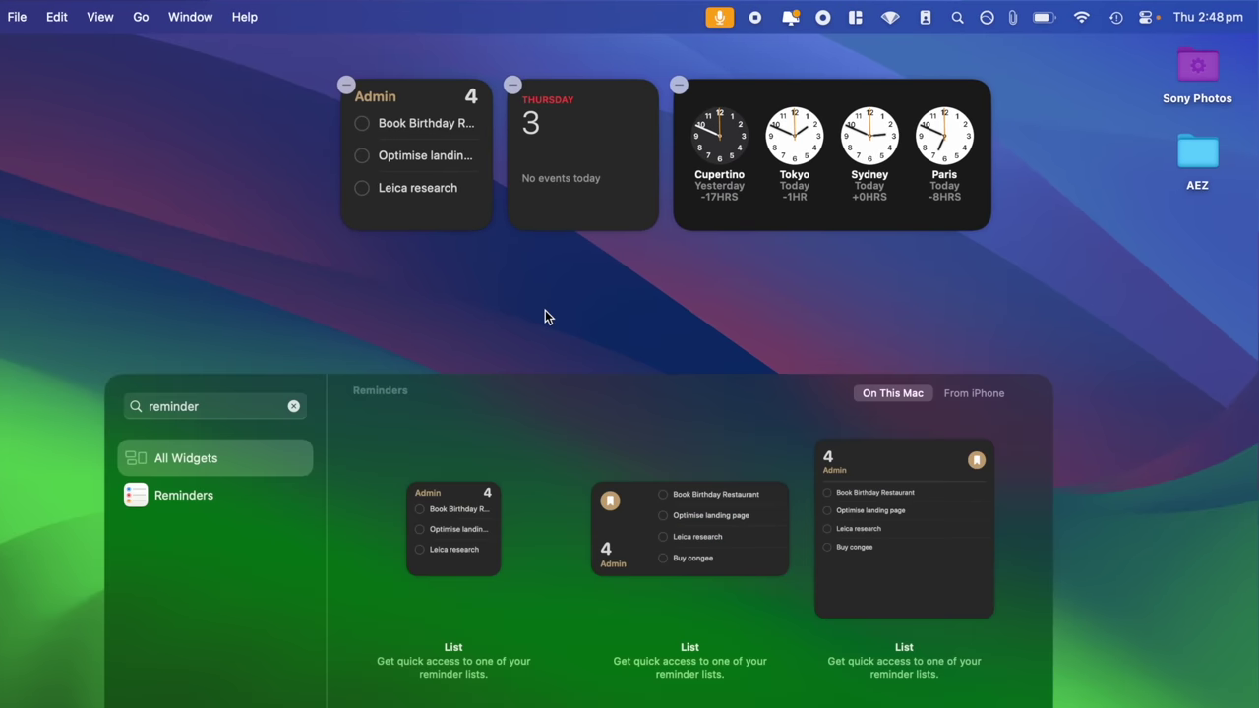
{"action": "left_click", "coordinate": [545, 310]}
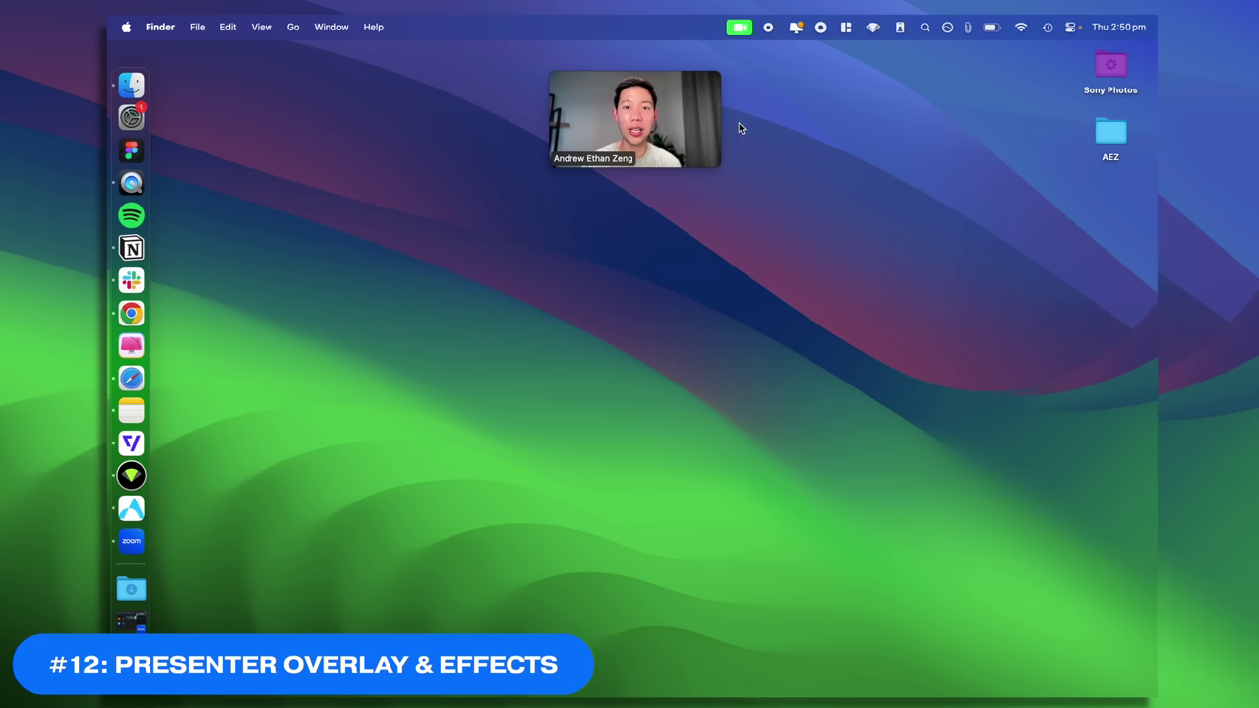
Step: Open the video effects for zoom.us and switch Portrait and Reactions each off and back on
{"action": "mouse_move", "coordinate": [627, 101]}
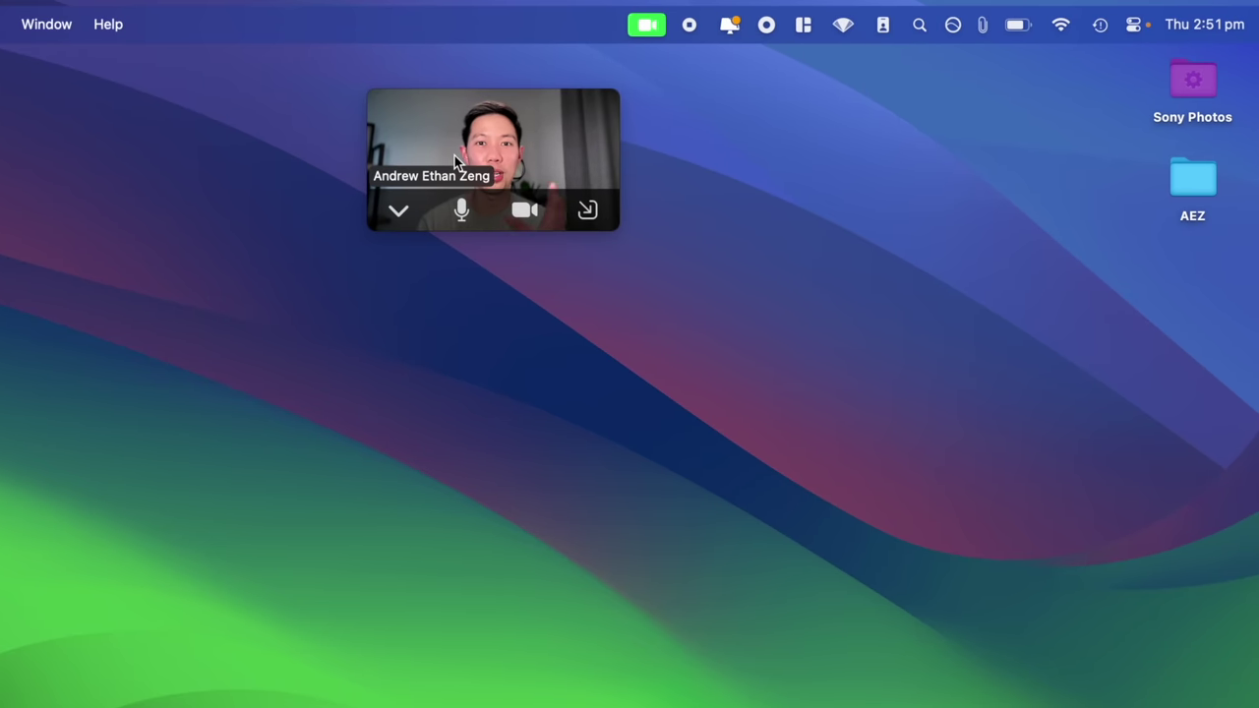
{"action": "left_click", "coordinate": [645, 25]}
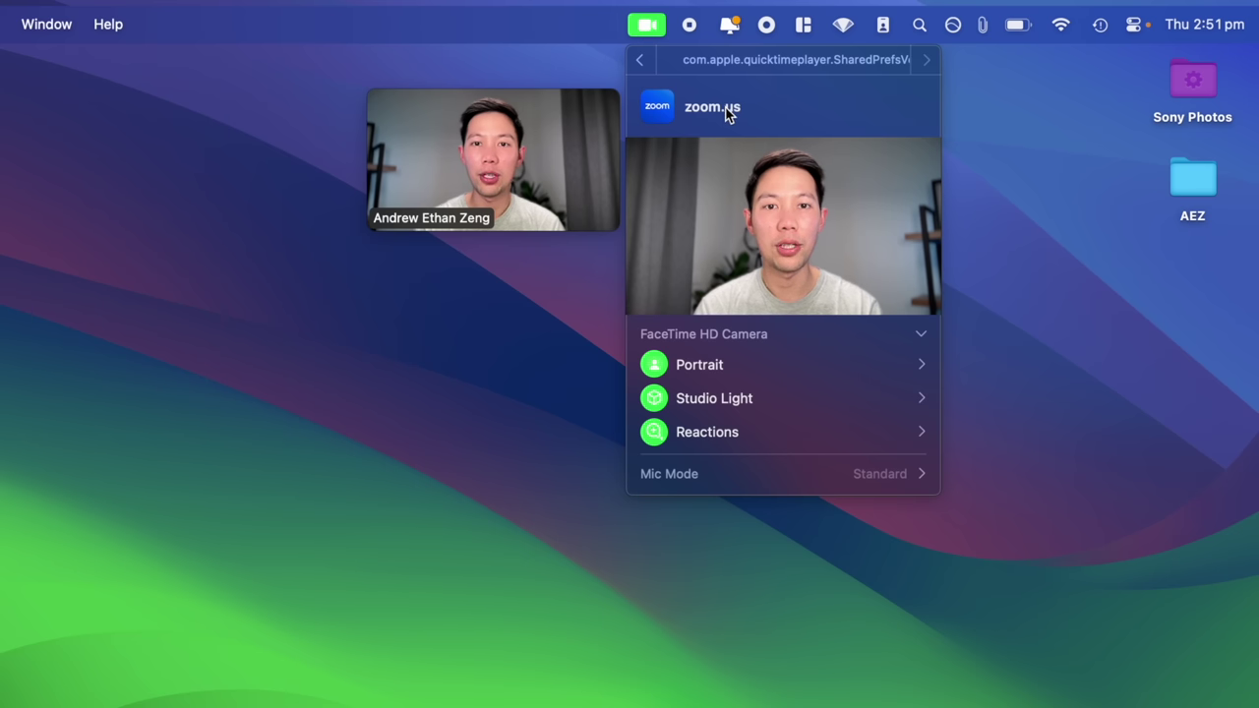
{"action": "left_click", "coordinate": [767, 374]}
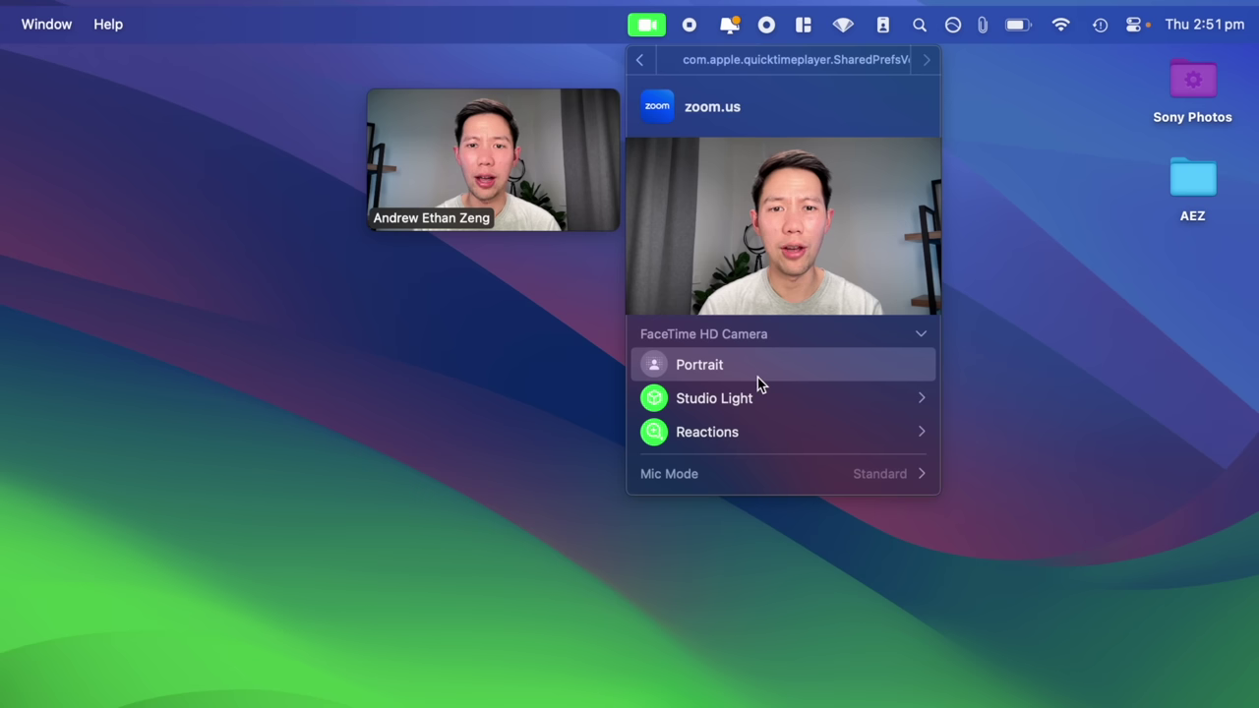
{"action": "left_click", "coordinate": [736, 366]}
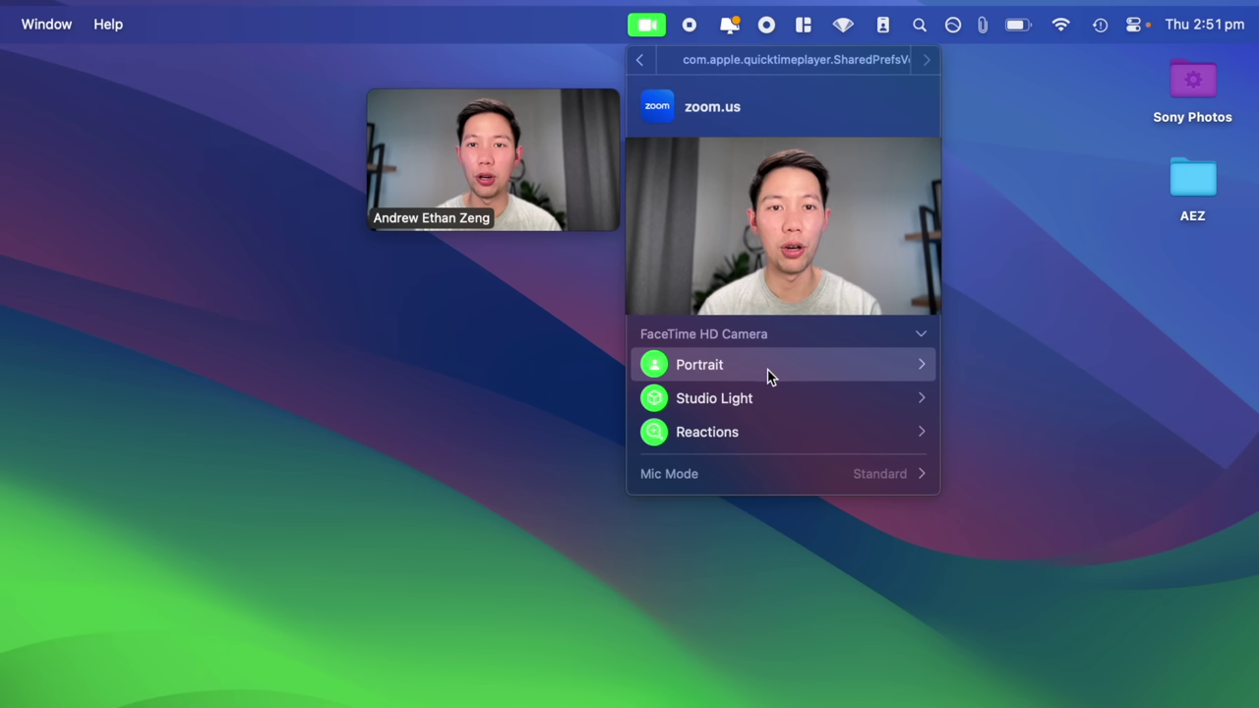
{"action": "left_click", "coordinate": [737, 430]}
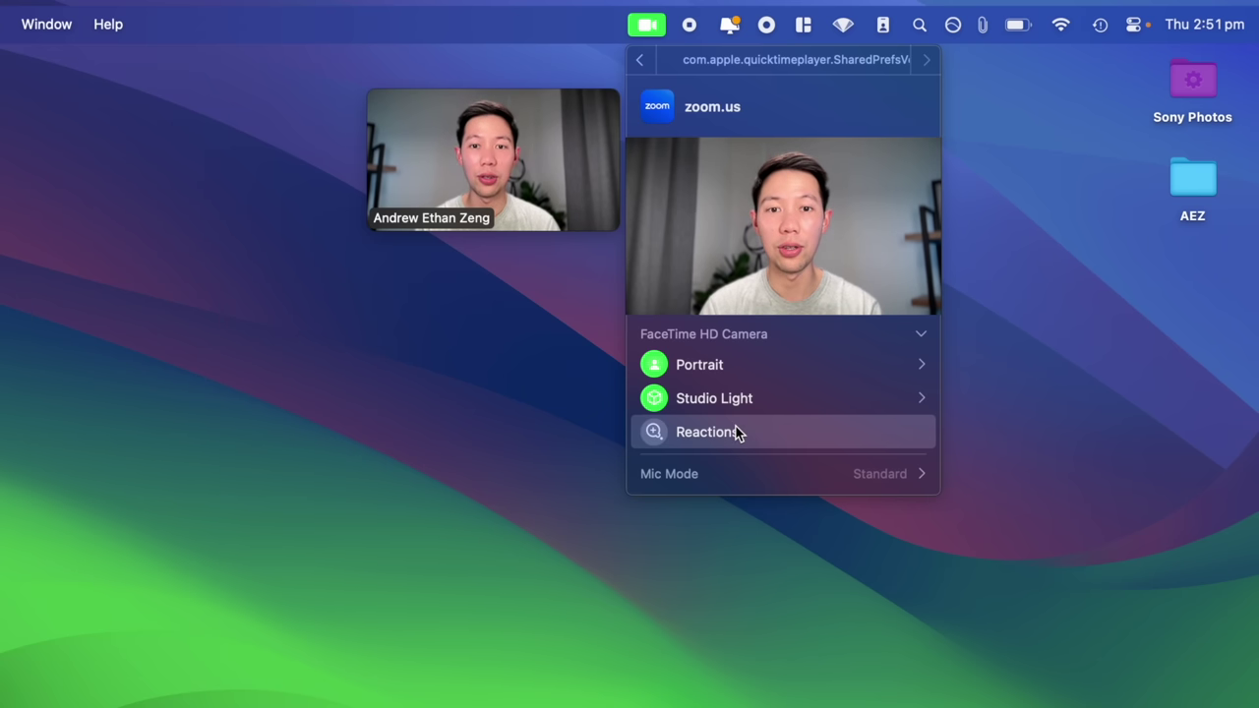
{"action": "left_click", "coordinate": [736, 430]}
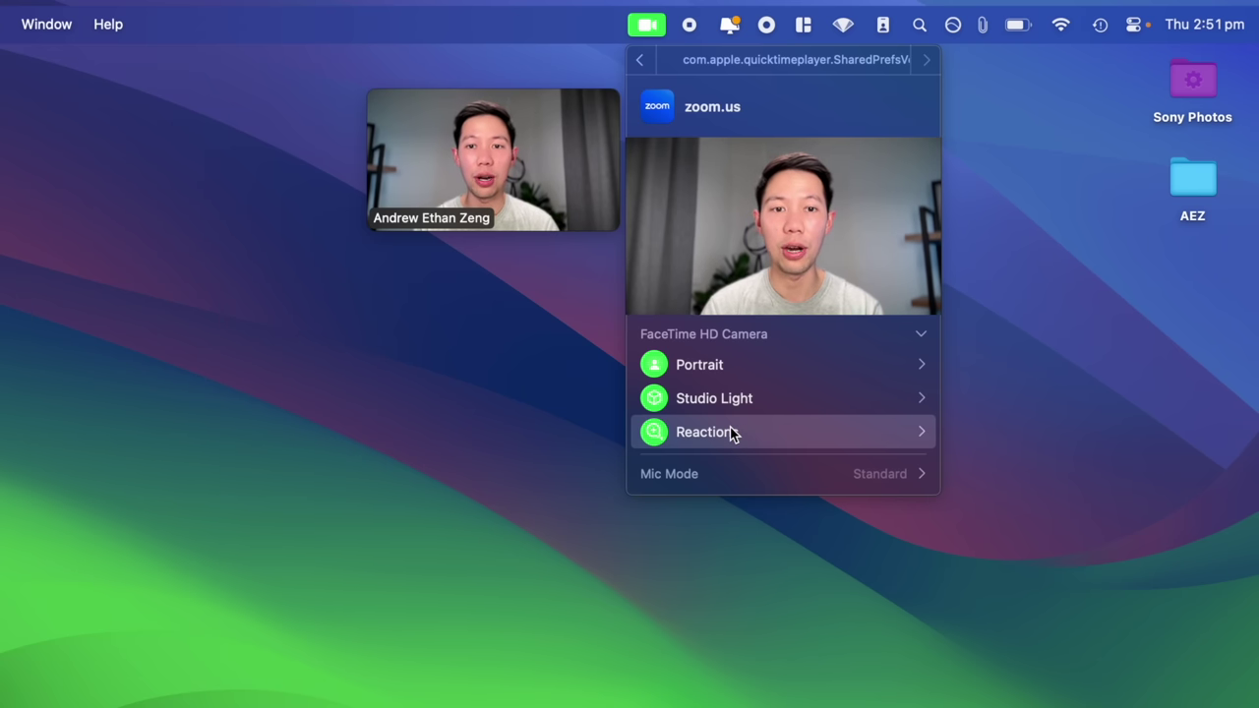
Step: Expand the camera Reactions and trigger the balloons and fireworks effects in the Zoom video
{"action": "left_click", "coordinate": [926, 432]}
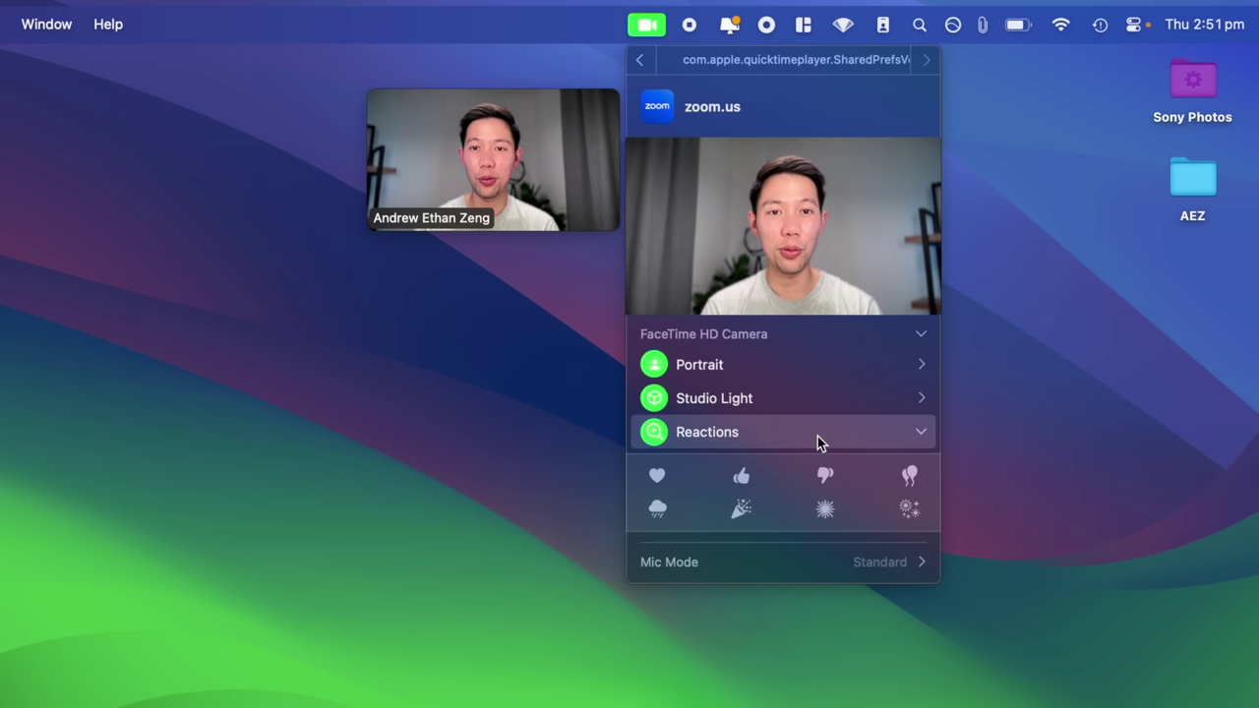
{"action": "left_click", "coordinate": [910, 478]}
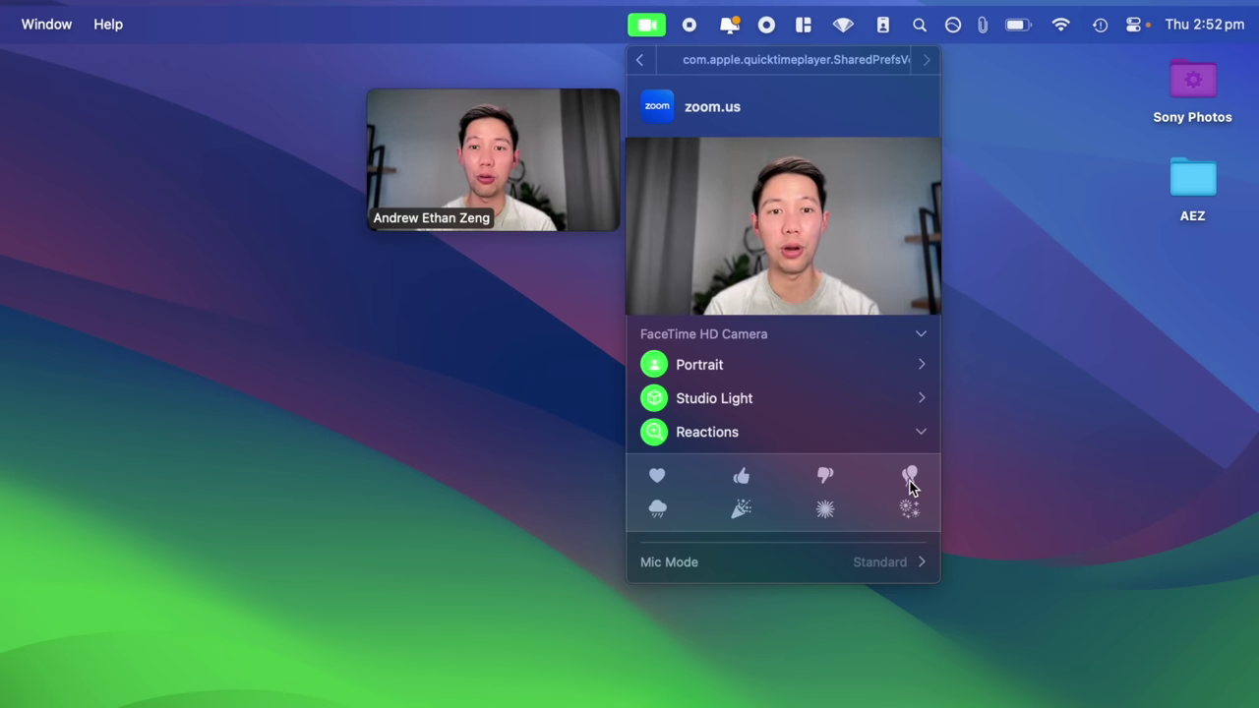
{"action": "left_click", "coordinate": [908, 512]}
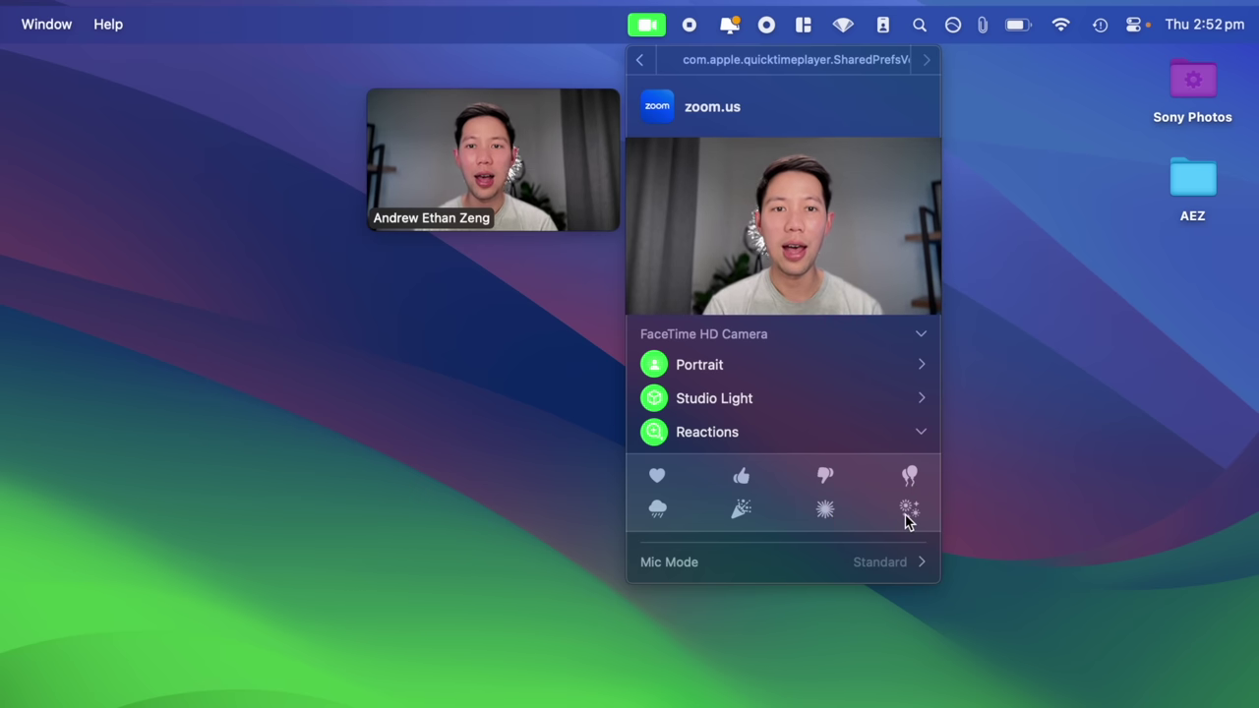